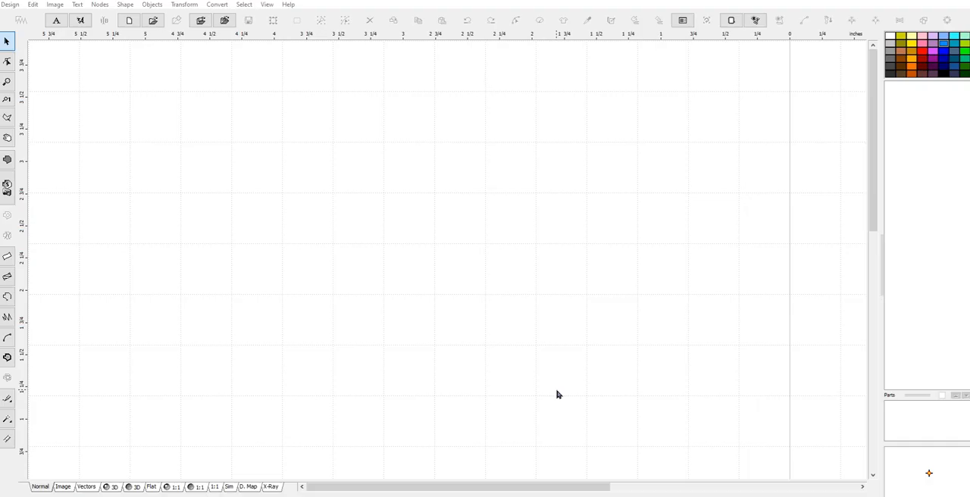
Open the recent DoorBanner1 file Design1.eof and look over the whole banner, including its stitched top section
{"action": "left_click", "coordinate": [11, 6]}
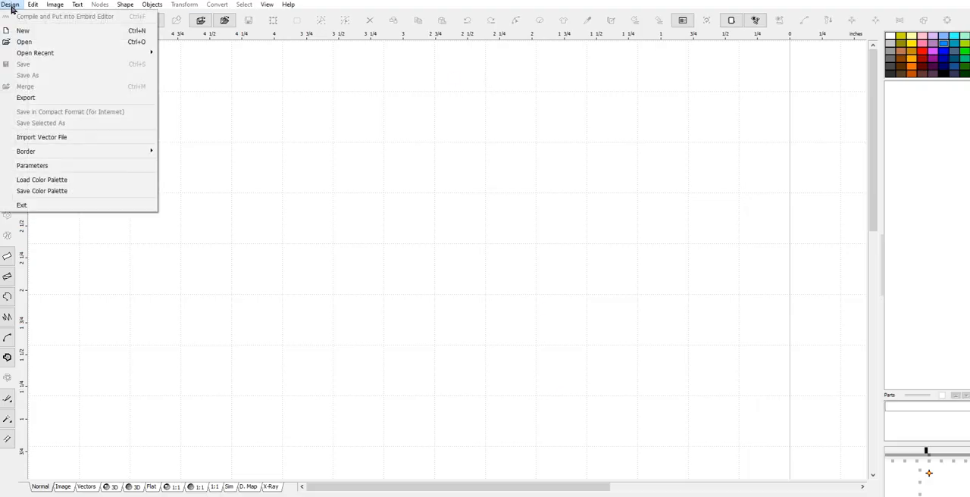
{"action": "mouse_move", "coordinate": [66, 55]}
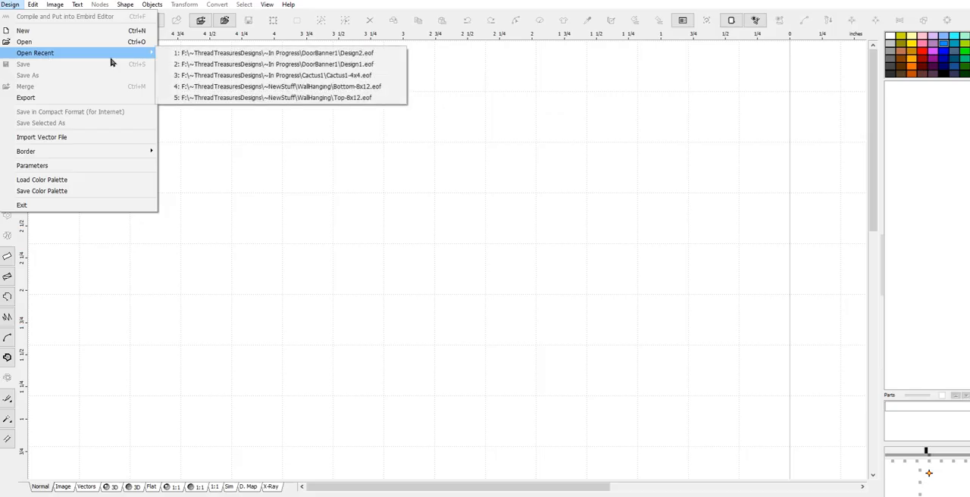
{"action": "left_click", "coordinate": [263, 66]}
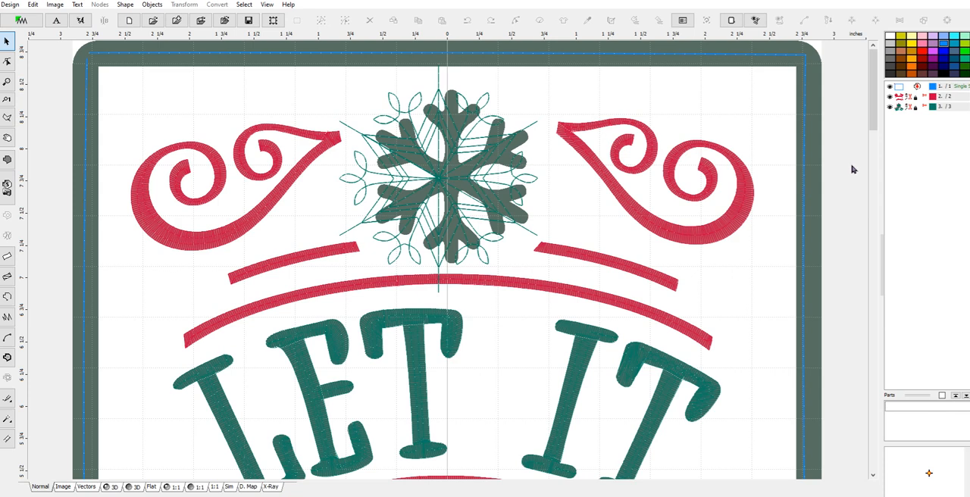
{"action": "scroll", "coordinate": [872, 94], "scroll_direction": "down", "scroll_amount": 1}
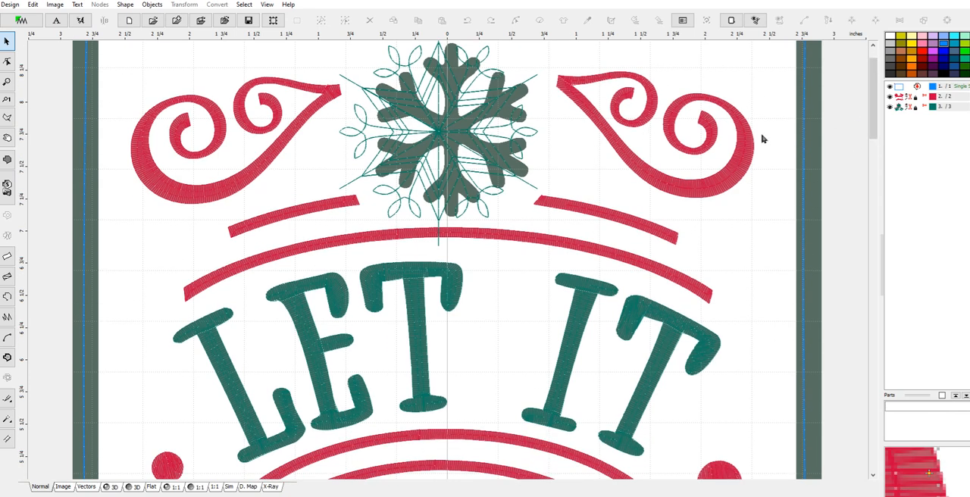
{"action": "left_click_drag", "start_coordinate": [873, 98], "coordinate": [435, 157]}
{"action": "scroll", "coordinate": [494, 187], "scroll_direction": "down", "scroll_amount": 3}
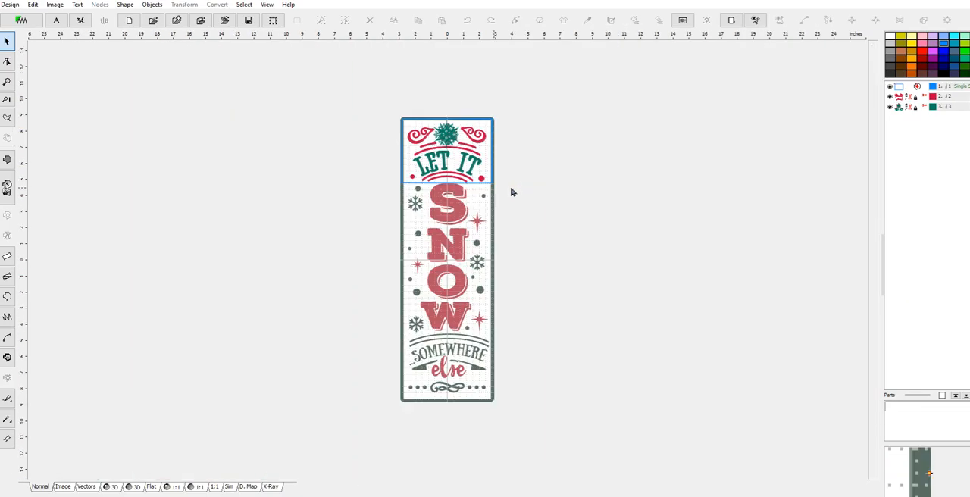
{"action": "scroll", "coordinate": [435, 258], "scroll_direction": "up", "scroll_amount": 3}
{"action": "scroll", "coordinate": [435, 258], "scroll_direction": "down", "scroll_amount": 3}
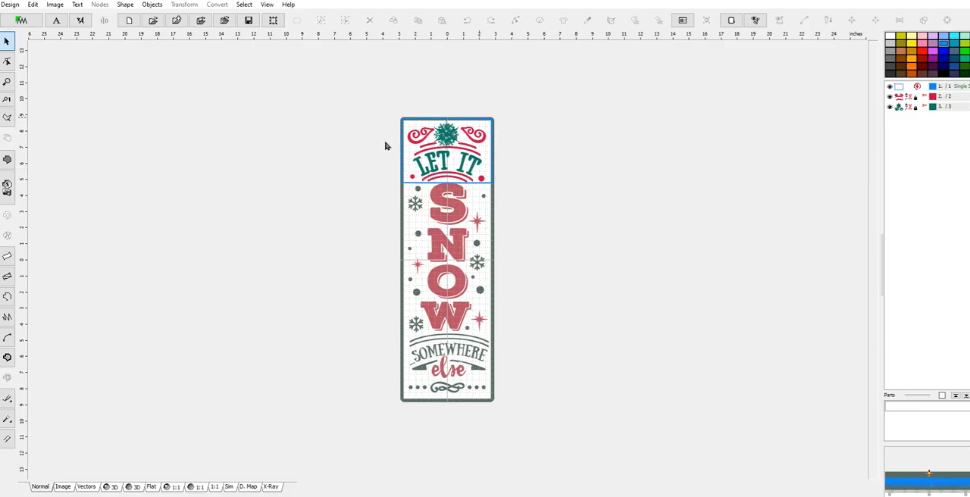
{"action": "scroll", "coordinate": [530, 183], "scroll_direction": "up", "scroll_amount": 3}
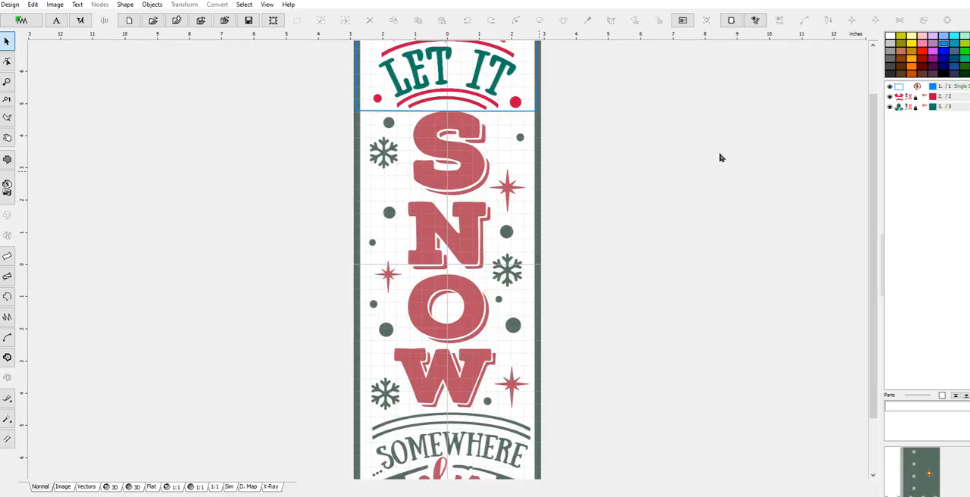
{"action": "left_click_drag", "start_coordinate": [877, 231], "coordinate": [864, 183]}
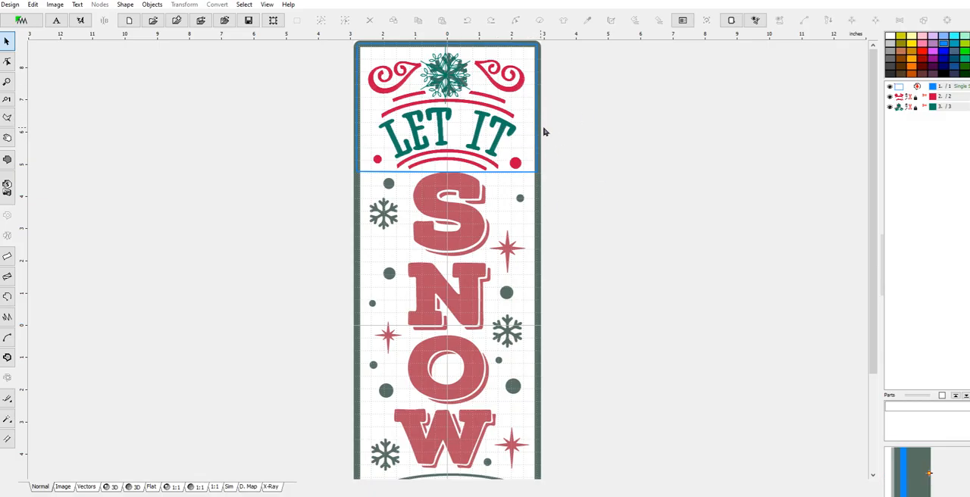
Open the recent DoorBanner1 file Design2.eof and examine the stitched objects around the letter S
{"action": "left_click", "coordinate": [11, 6]}
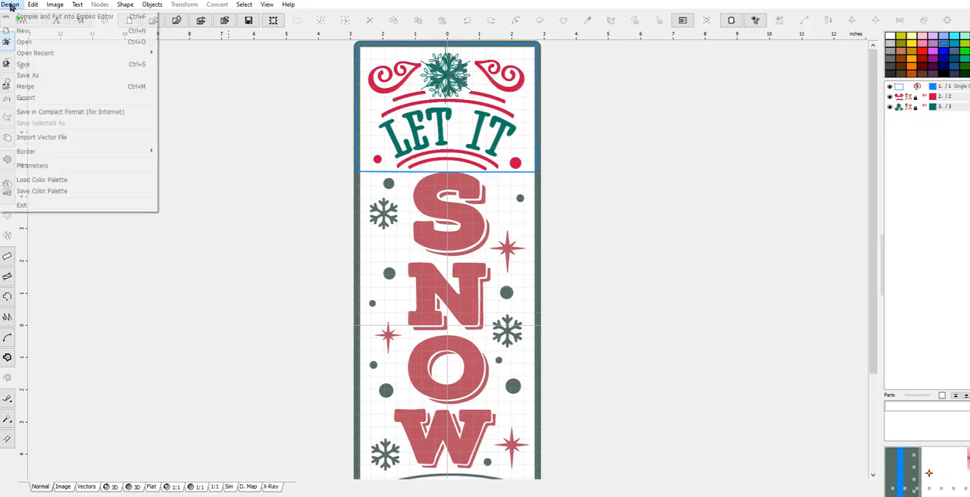
{"action": "mouse_move", "coordinate": [134, 52]}
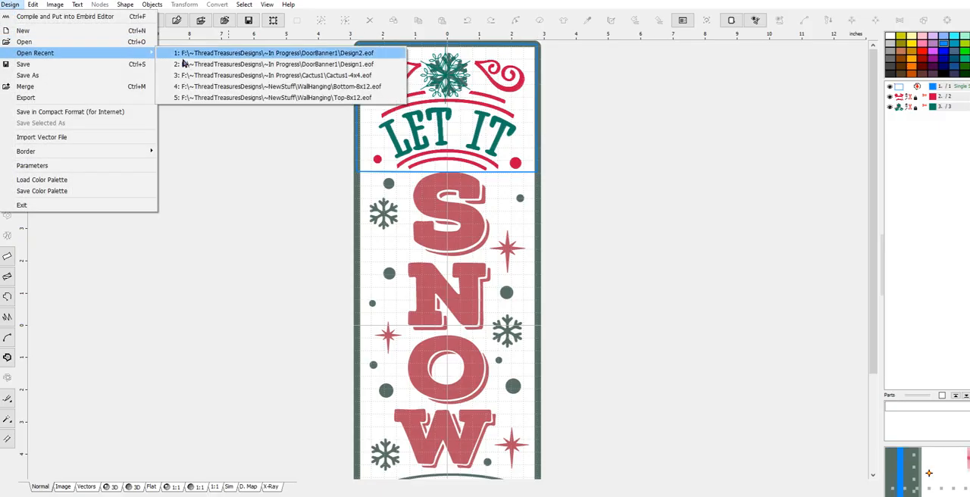
{"action": "left_click", "coordinate": [259, 55]}
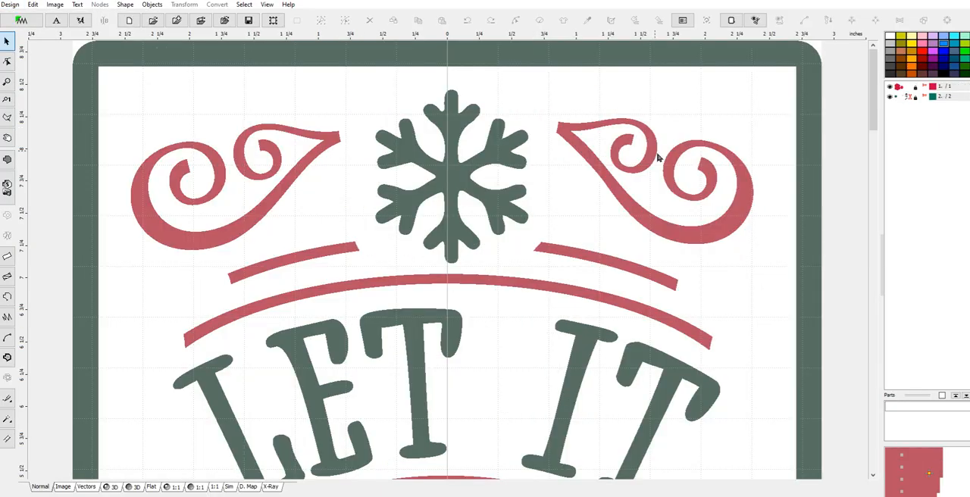
{"action": "left_click_drag", "start_coordinate": [873, 88], "coordinate": [868, 140]}
Open Design1.eof from the DoorBanner1 folder and copy its blue rectangular outline object
{"action": "left_click", "coordinate": [9, 5]}
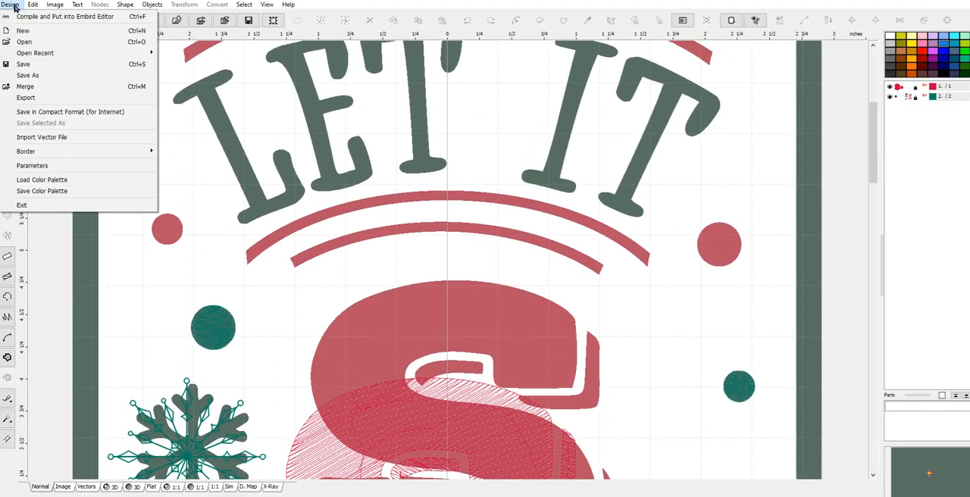
{"action": "left_click", "coordinate": [25, 42]}
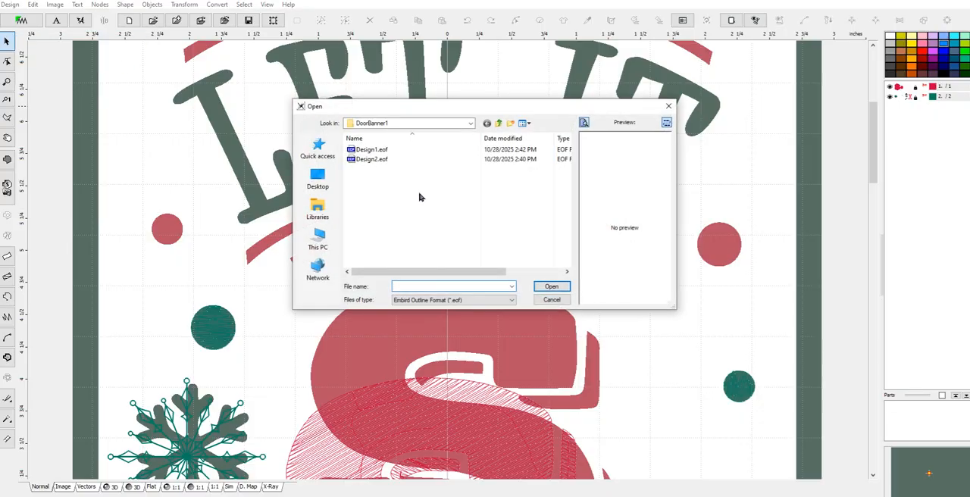
{"action": "left_click", "coordinate": [374, 149]}
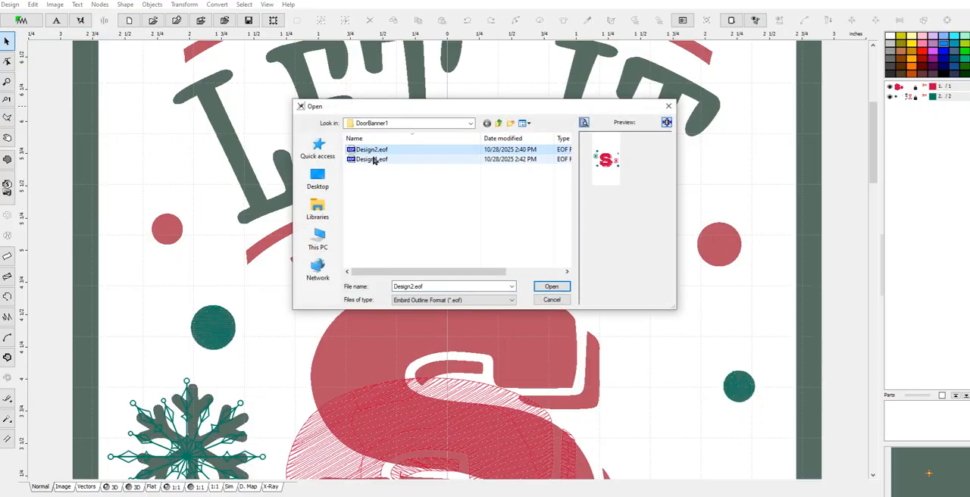
{"action": "left_click", "coordinate": [379, 160]}
{"action": "left_click", "coordinate": [553, 286]}
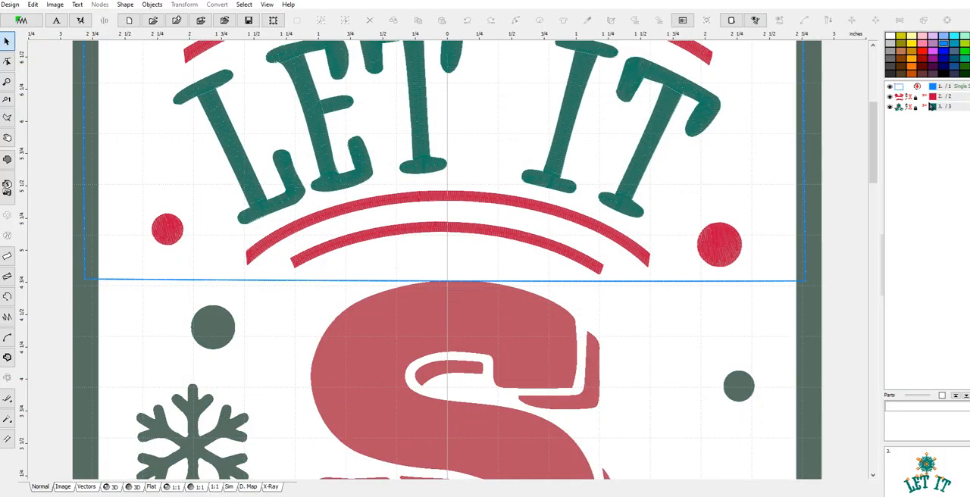
{"action": "left_click", "coordinate": [901, 88]}
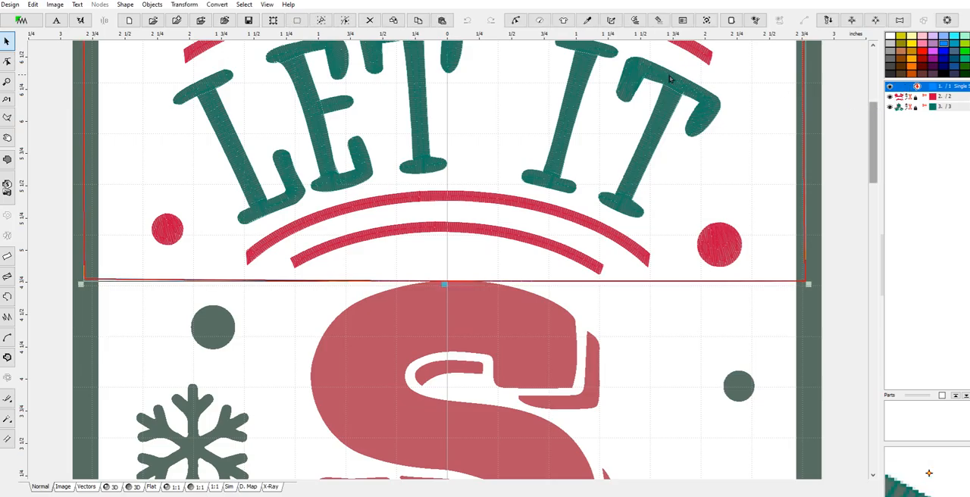
Reopen Design2.eof, paste the copied blue outline, and move it down about 4 inches to frame the S section
{"action": "left_click", "coordinate": [11, 4]}
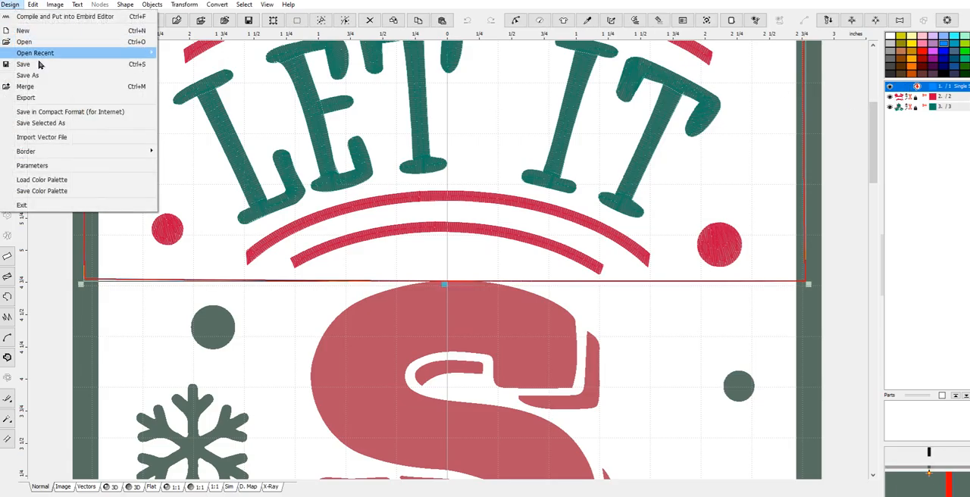
{"action": "mouse_move", "coordinate": [157, 53]}
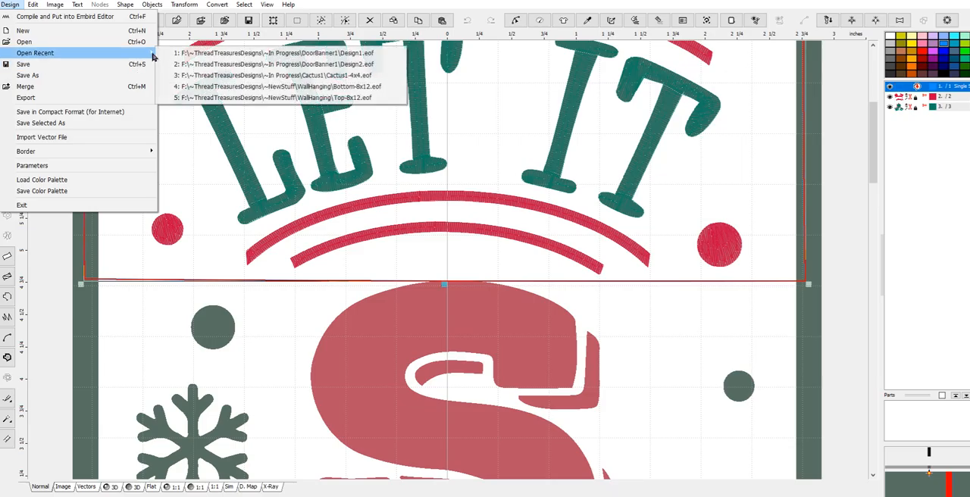
{"action": "left_click", "coordinate": [250, 67]}
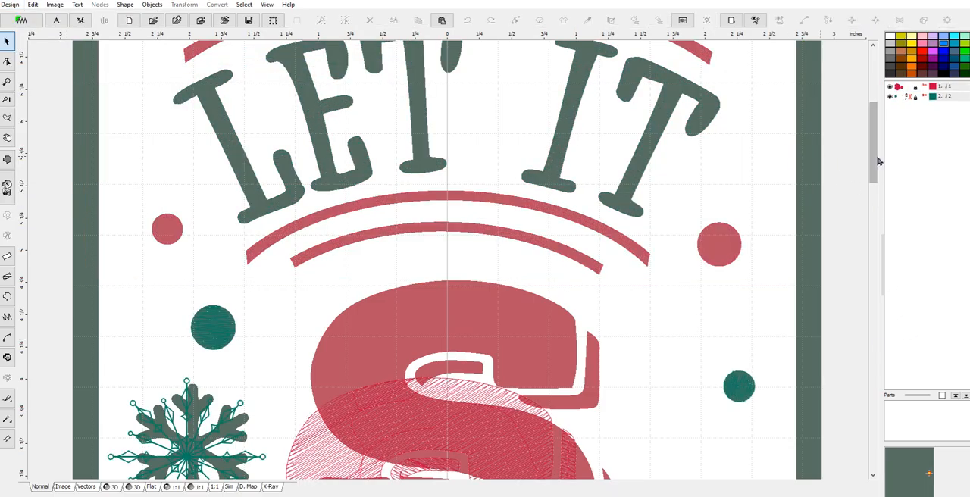
{"action": "left_click_drag", "start_coordinate": [872, 173], "coordinate": [874, 219]}
{"action": "scroll", "coordinate": [505, 271], "scroll_direction": "down", "scroll_amount": 2}
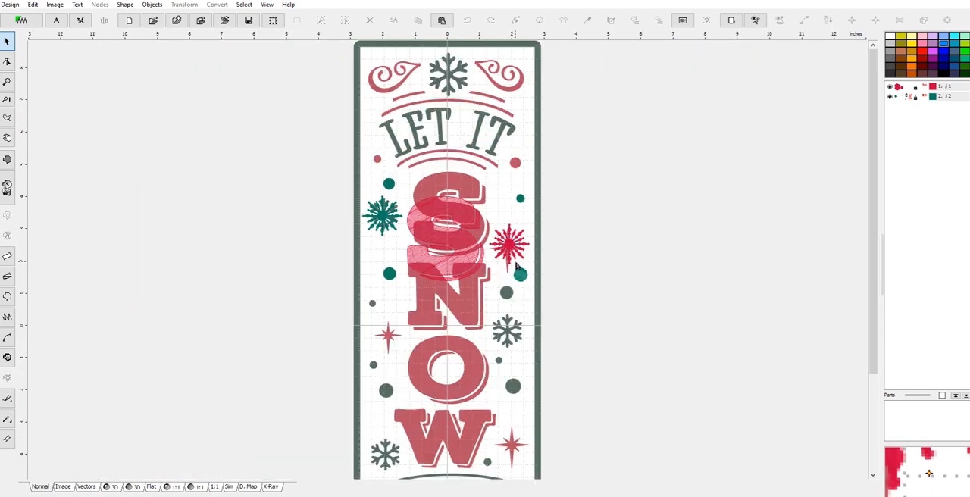
{"action": "key", "text": "ctrl+v"}
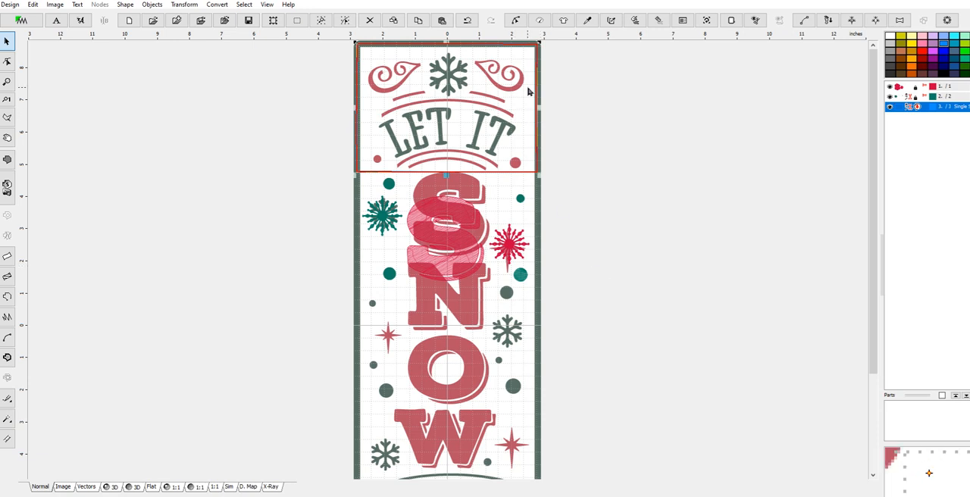
{"action": "left_click_drag", "start_coordinate": [537, 86], "coordinate": [544, 208]}
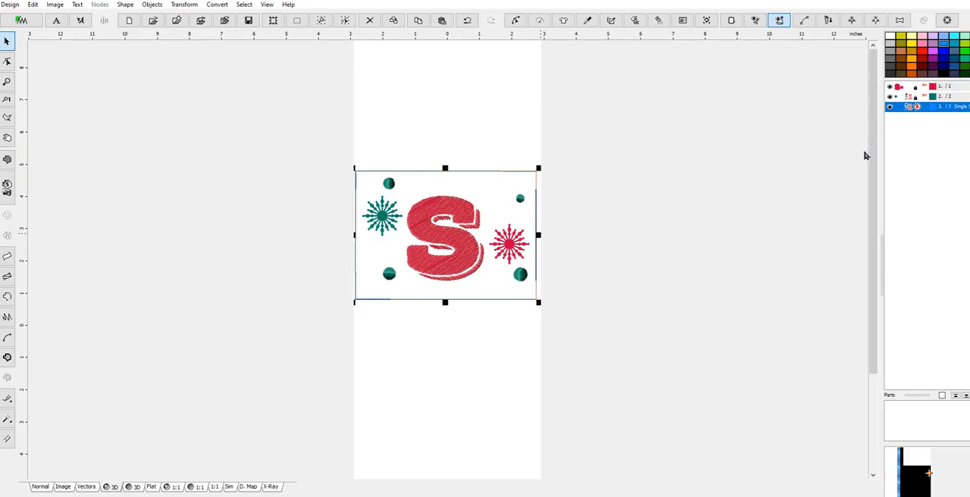
Send the pasted blue outline to the back so it is first in the object order
{"action": "right_click", "coordinate": [917, 106]}
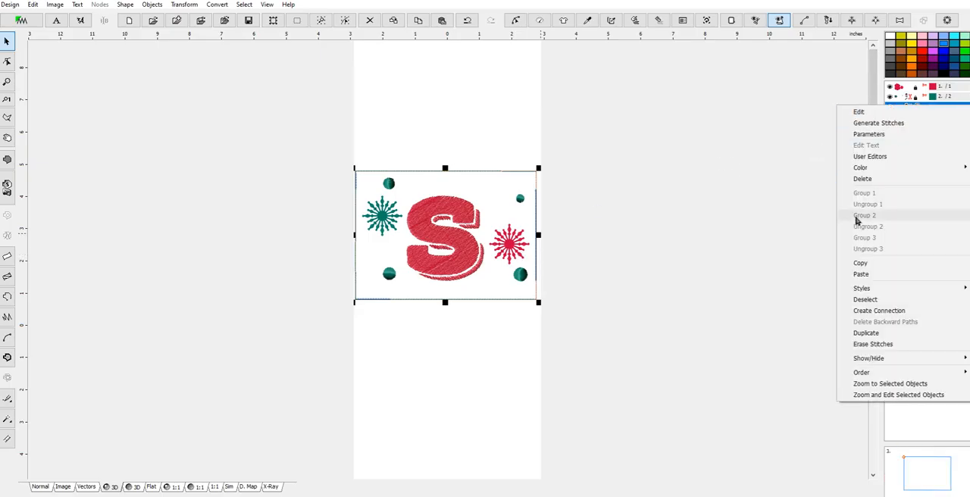
{"action": "mouse_move", "coordinate": [870, 374]}
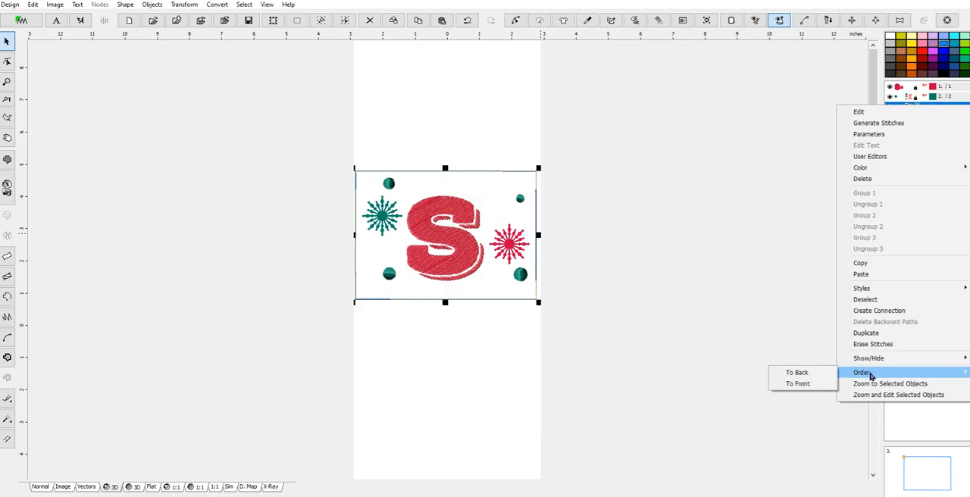
{"action": "left_click", "coordinate": [799, 373]}
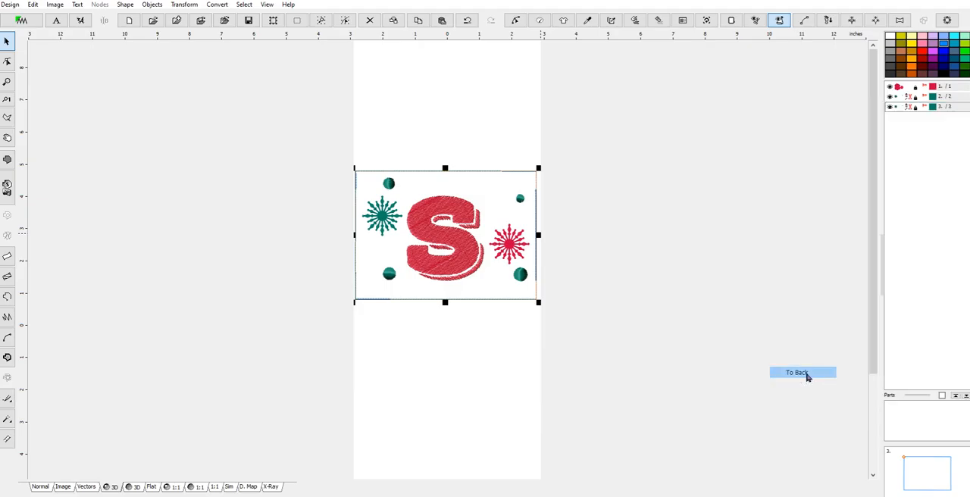
Select all objects of the S section and save the design
{"action": "left_click", "coordinate": [372, 255]}
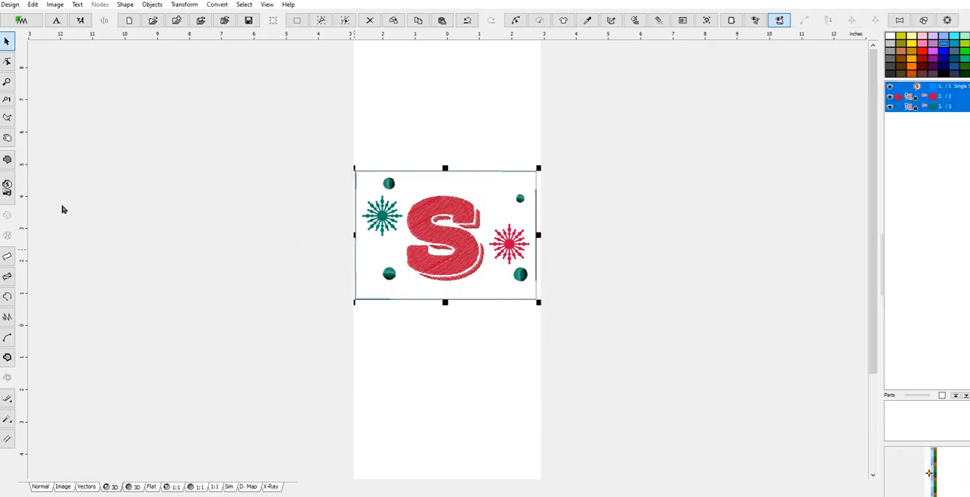
{"action": "left_click", "coordinate": [11, 6]}
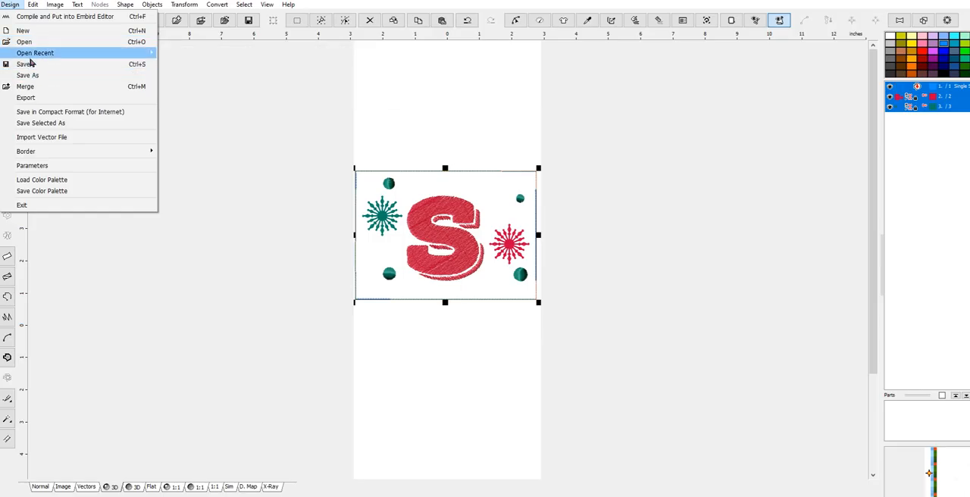
{"action": "left_click", "coordinate": [32, 66]}
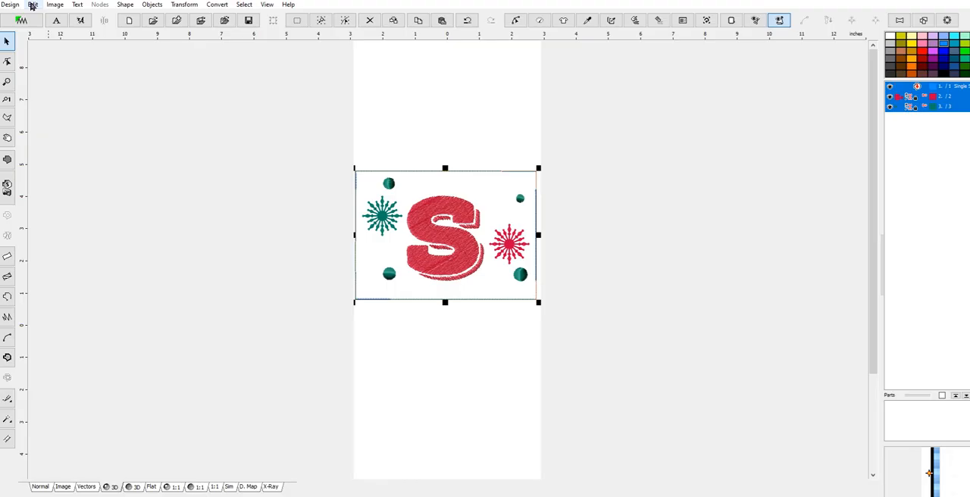
Switch to the Normal view and move only the blue outline down about 2.5 inches, over the N and O
{"action": "left_click", "coordinate": [40, 487]}
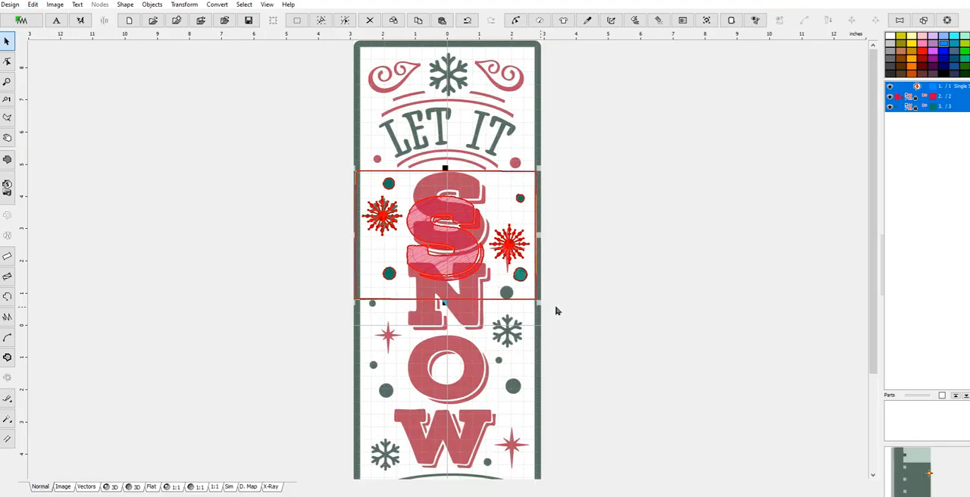
{"action": "left_click", "coordinate": [901, 88]}
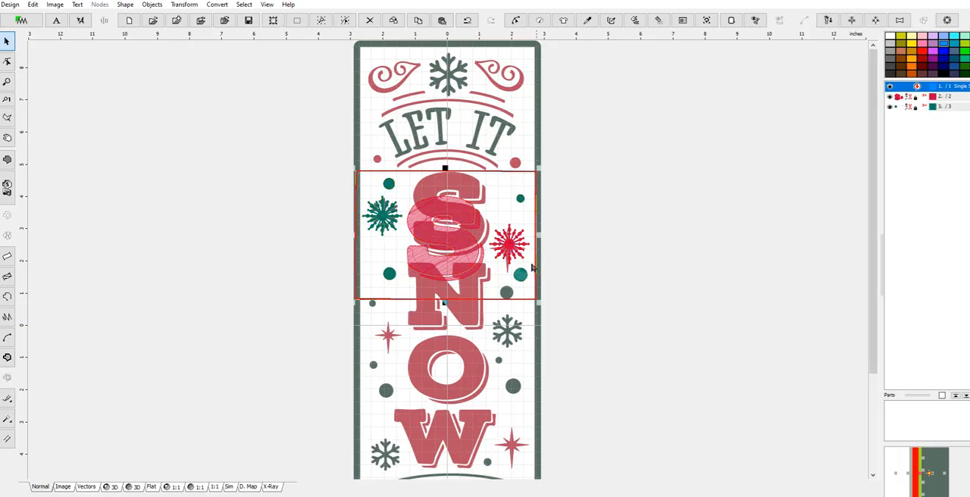
{"action": "left_click_drag", "start_coordinate": [522, 358], "coordinate": [533, 379]}
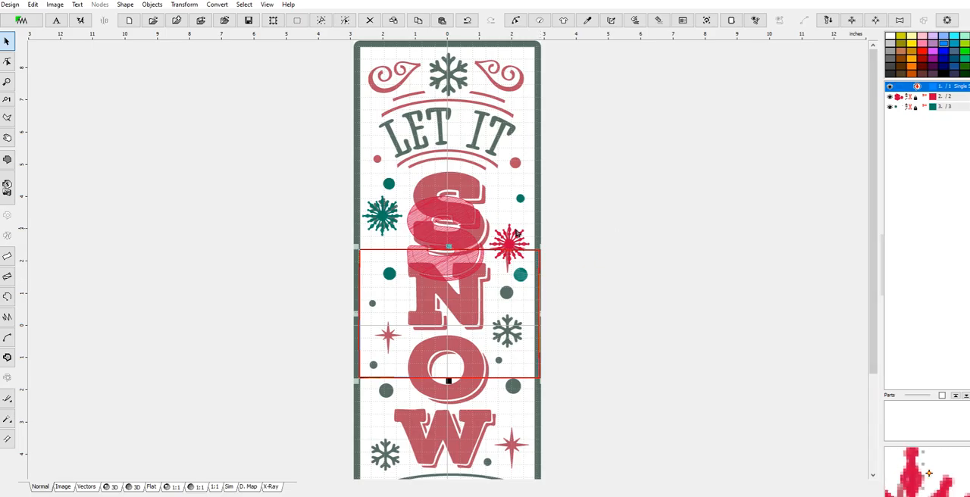
Ungroup the red group with the letter S and the green group with the snowflake and dots
{"action": "left_click", "coordinate": [462, 228]}
{"action": "right_click", "coordinate": [461, 222]}
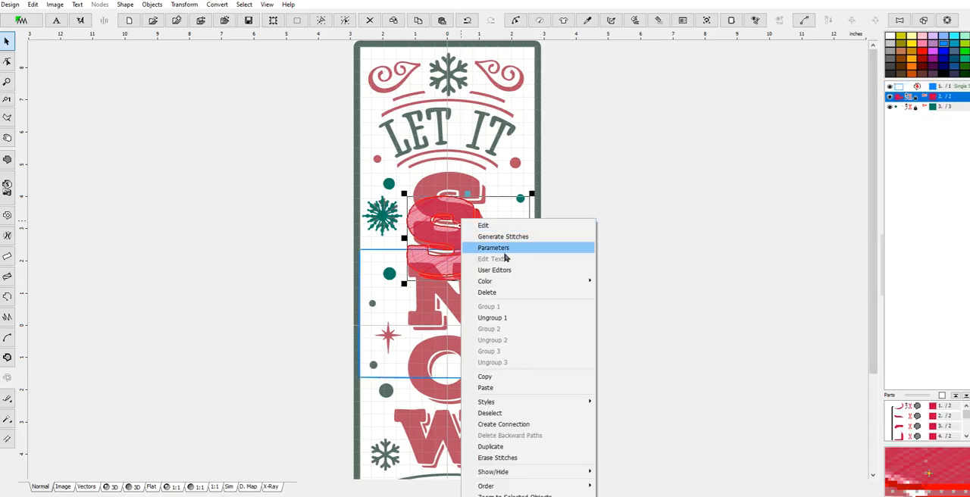
{"action": "left_click", "coordinate": [507, 318]}
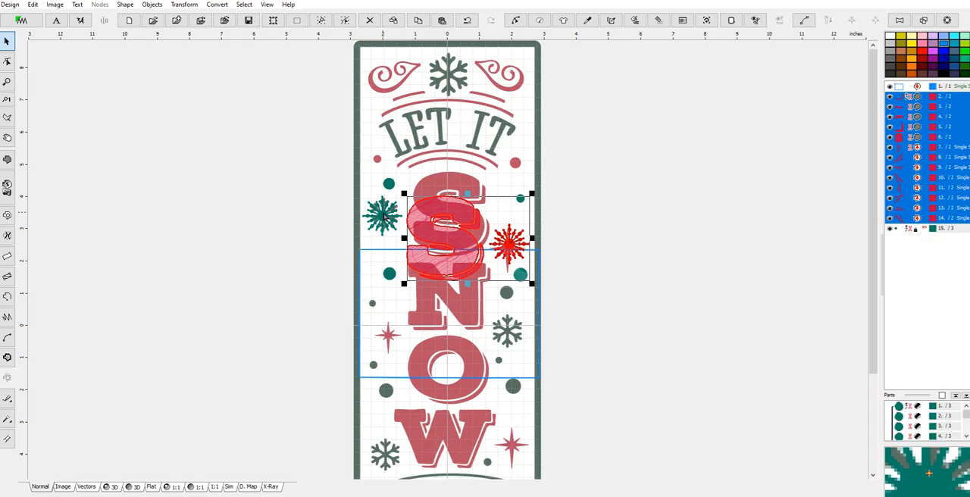
{"action": "left_click", "coordinate": [384, 217]}
{"action": "right_click", "coordinate": [384, 217]}
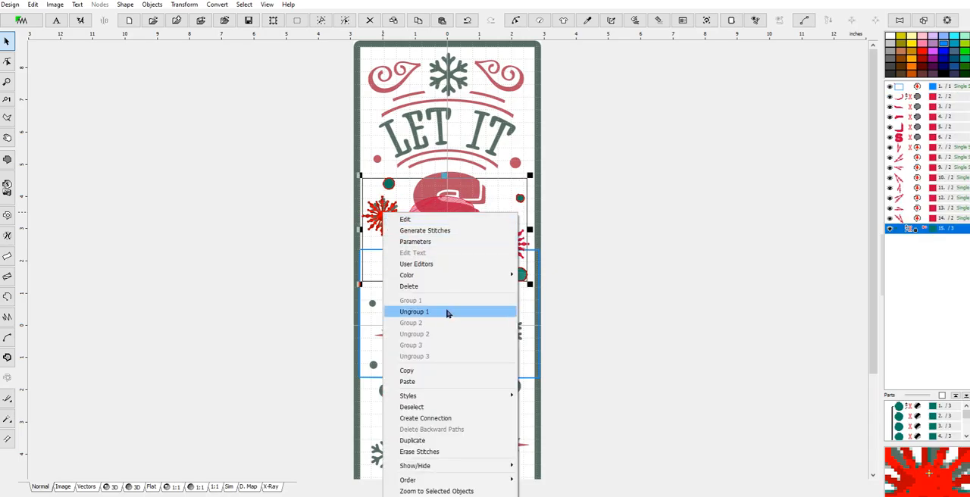
{"action": "left_click", "coordinate": [447, 312]}
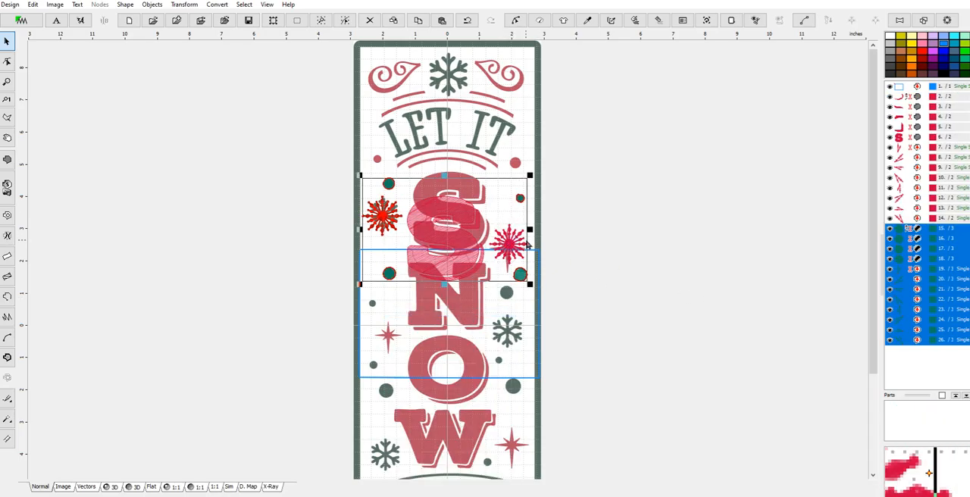
Clear the selection and group all parts of the red snowflake beside the S with Group 1
{"action": "left_click", "coordinate": [530, 424]}
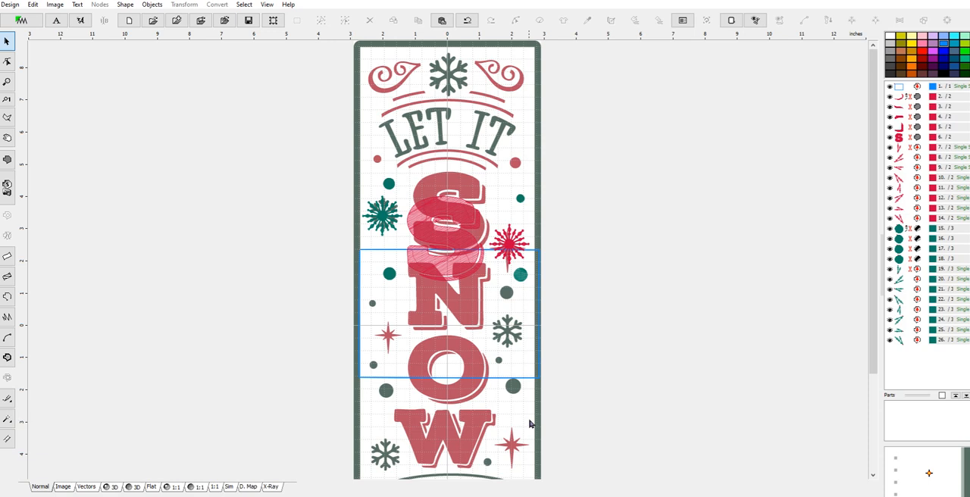
{"action": "left_click", "coordinate": [515, 243]}
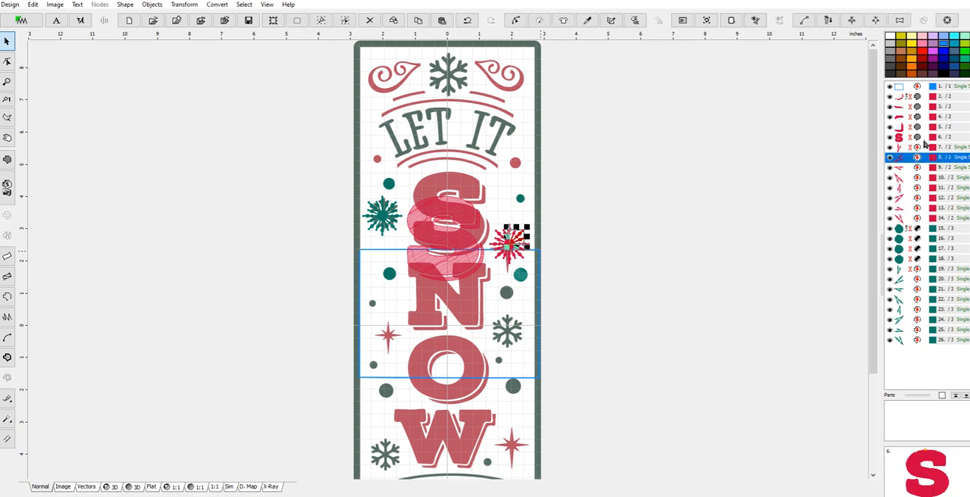
{"action": "left_click", "coordinate": [899, 147]}
{"action": "left_click", "coordinate": [900, 219], "text": "shift"}
{"action": "right_click", "coordinate": [904, 200]}
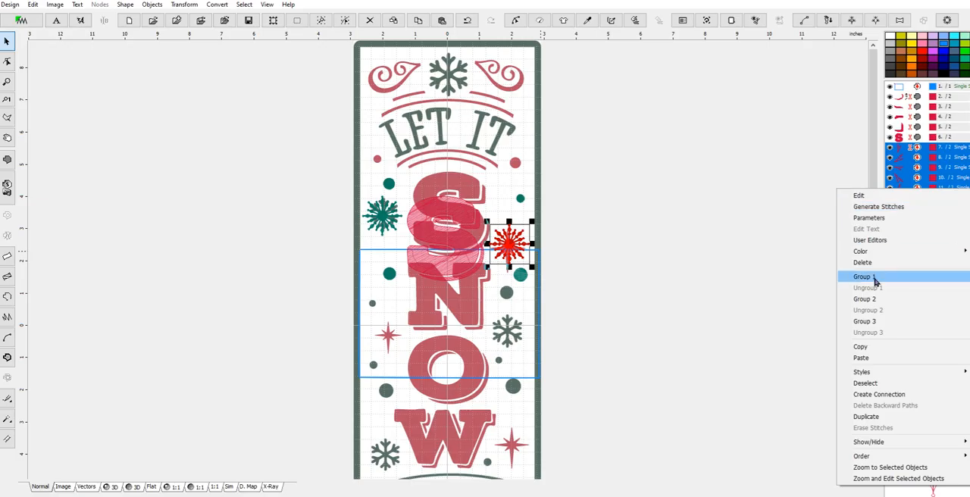
{"action": "left_click", "coordinate": [874, 278]}
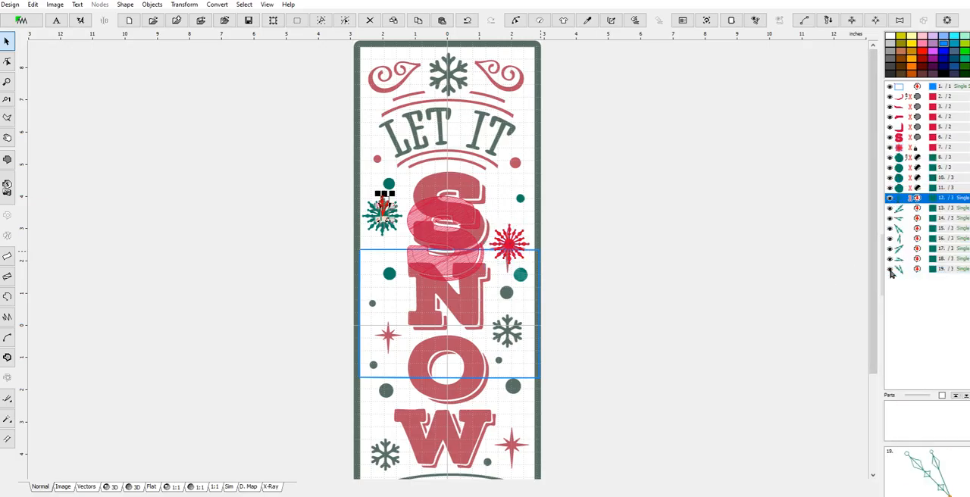
Group all parts of the green snowflake beside the S with Group 1
{"action": "left_click", "coordinate": [892, 274], "text": "shift"}
{"action": "right_click", "coordinate": [906, 257]}
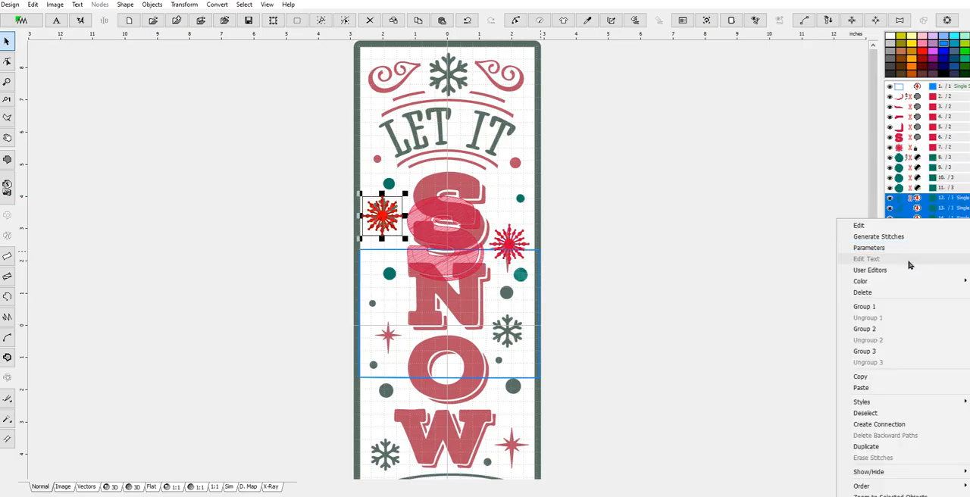
{"action": "left_click", "coordinate": [864, 306]}
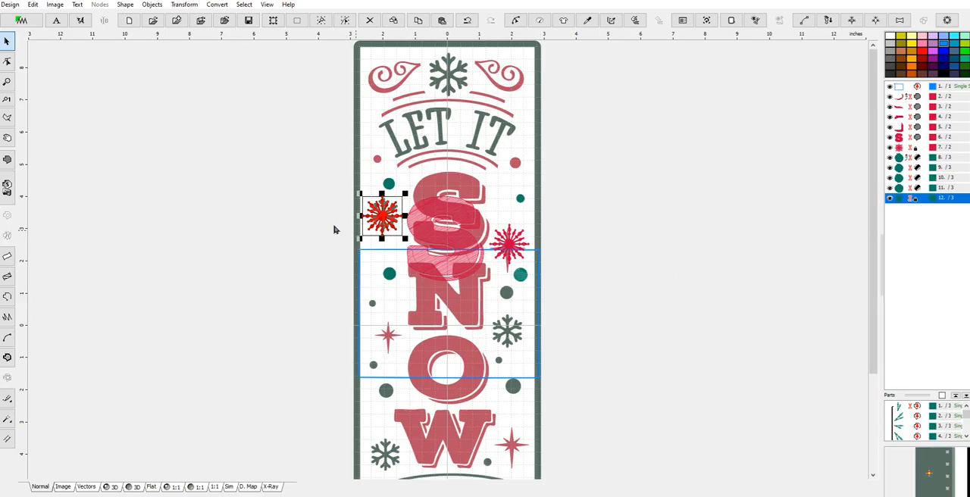
Place a copy of the green snowflake over the artwork's snowflake beside the N and a copy of the red one over the opposite star
{"action": "key", "text": "ctrl+v"}
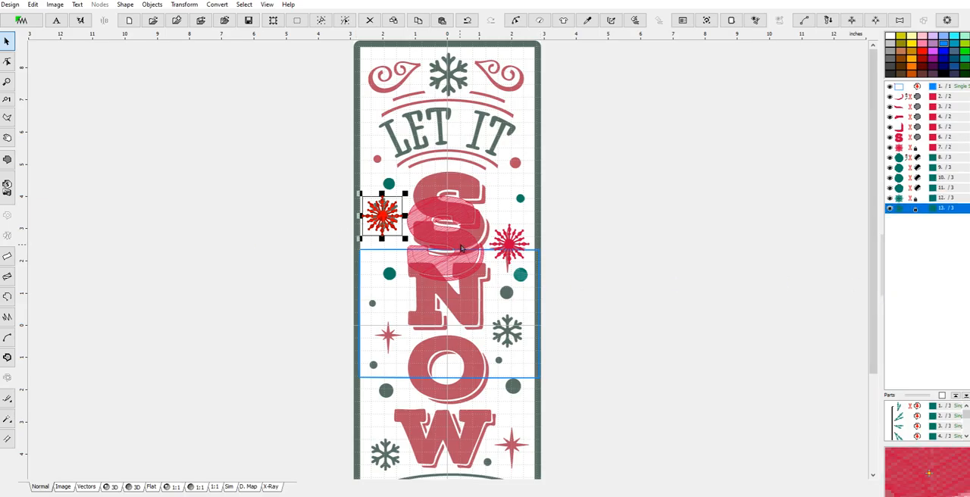
{"action": "left_click_drag", "start_coordinate": [383, 216], "coordinate": [507, 328]}
{"action": "left_click", "coordinate": [509, 242]}
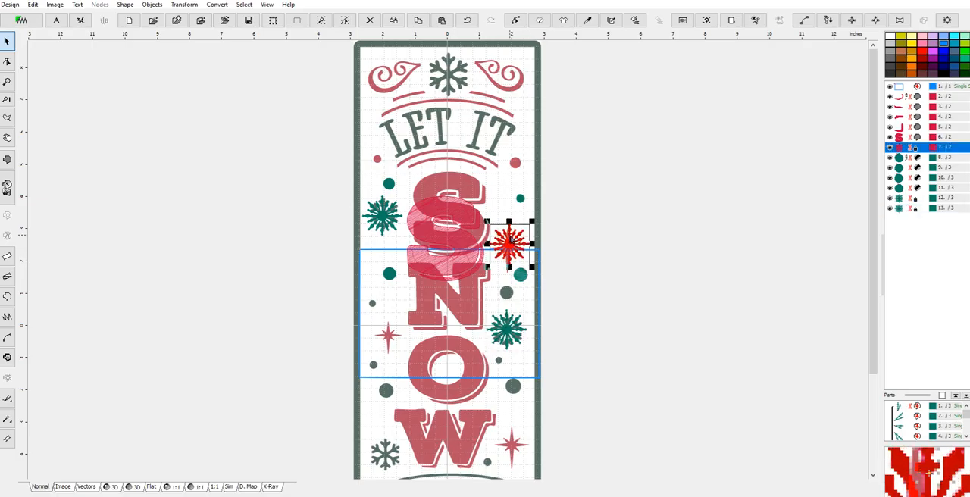
{"action": "key", "text": "ctrl+c"}
{"action": "key", "text": "ctrl+v"}
{"action": "left_click_drag", "start_coordinate": [509, 242], "coordinate": [392, 338]}
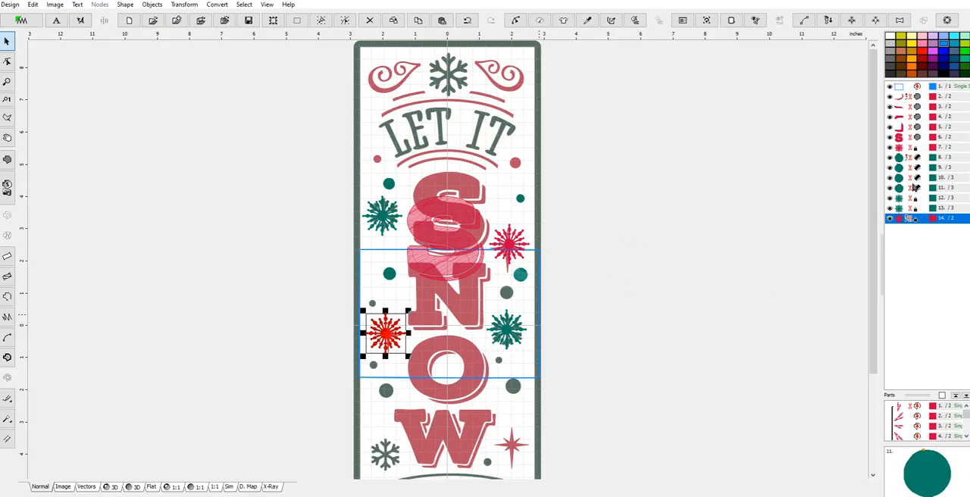
Delete the old S section objects, keeping the blue outline and the two copied snowflakes beside the N
{"action": "left_click", "coordinate": [904, 148]}
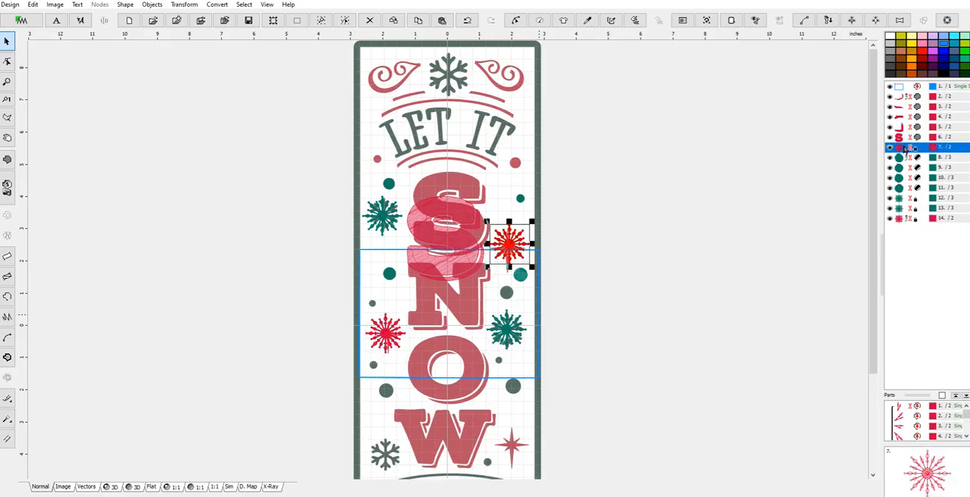
{"action": "left_click", "coordinate": [900, 197]}
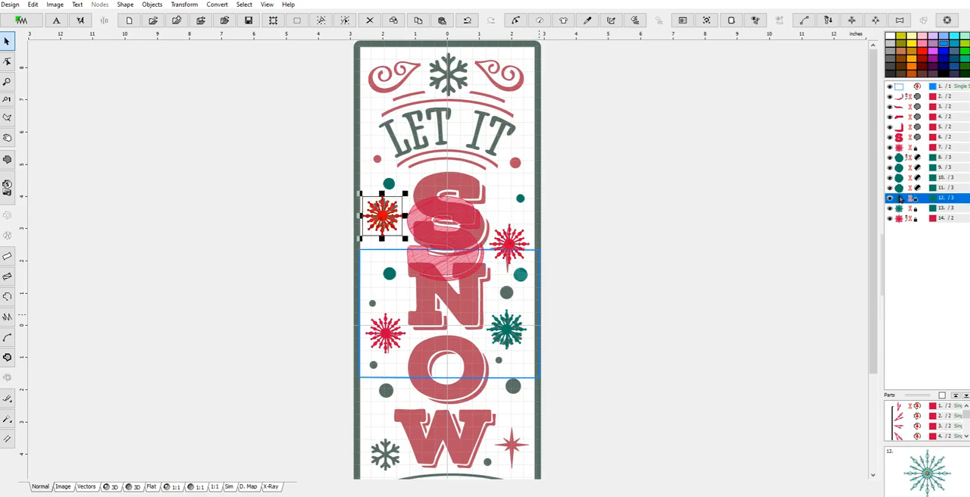
{"action": "left_click", "coordinate": [899, 209]}
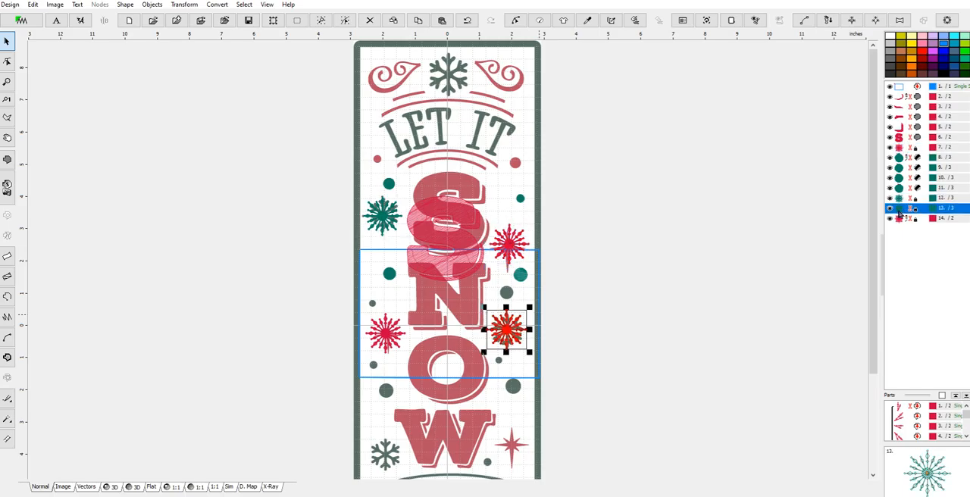
{"action": "left_click", "coordinate": [900, 198]}
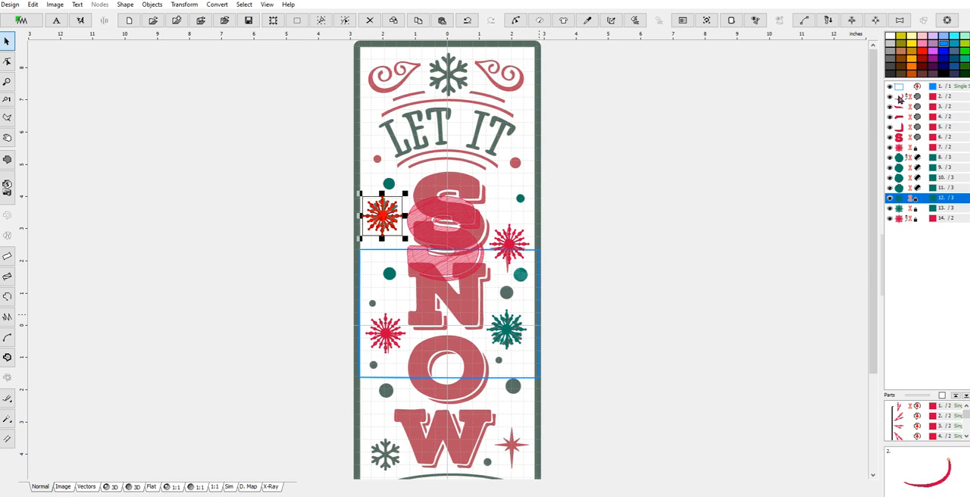
{"action": "left_click", "coordinate": [899, 97], "text": "shift"}
{"action": "right_click", "coordinate": [899, 98]}
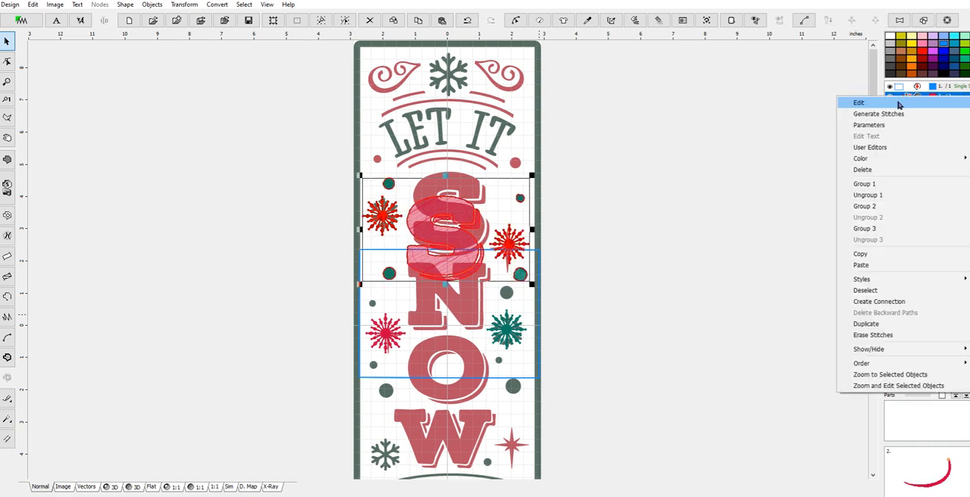
{"action": "left_click", "coordinate": [877, 171]}
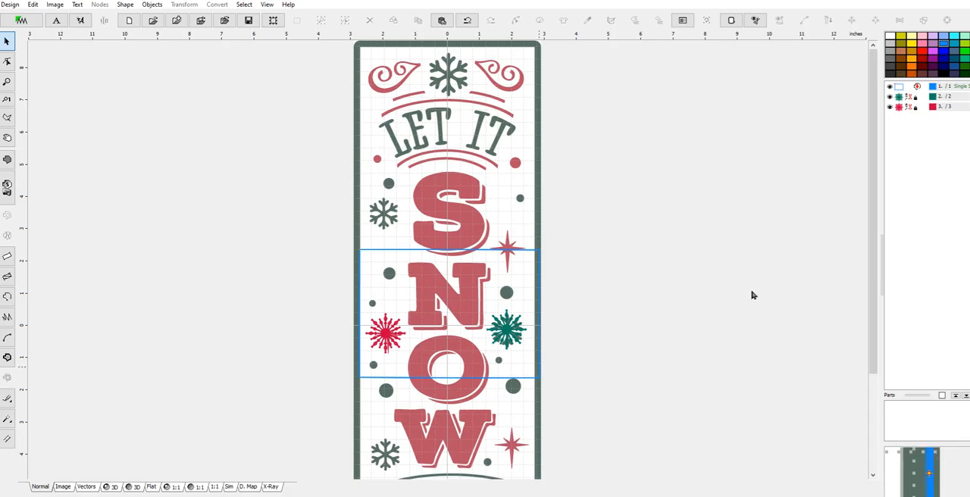
Create a fill object from the N's lower-left shadow with the magic wand and generate its stitches
{"action": "left_click_drag", "start_coordinate": [874, 234], "coordinate": [873, 285]}
{"action": "scroll", "coordinate": [480, 280], "scroll_direction": "up", "scroll_amount": 1}
{"action": "scroll", "coordinate": [441, 270], "scroll_direction": "up", "scroll_amount": 1}
{"action": "scroll", "coordinate": [439, 269], "scroll_direction": "down", "scroll_amount": 1}
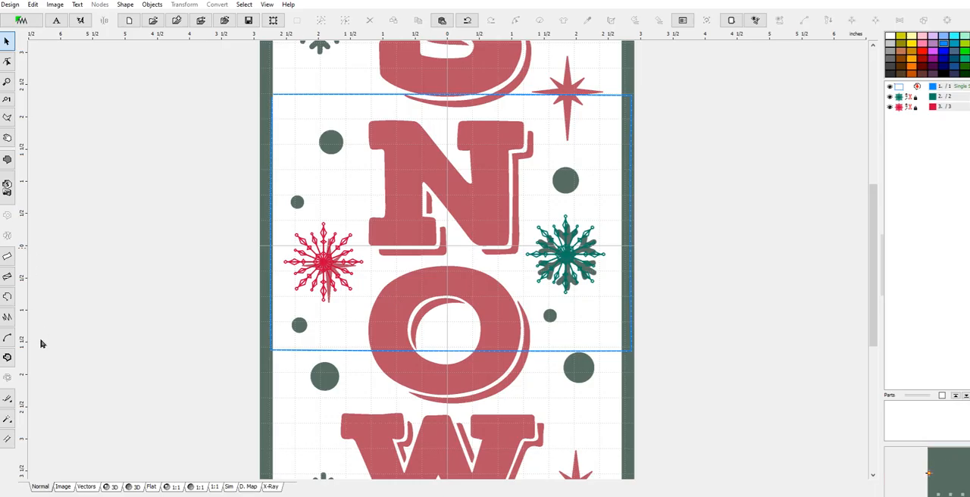
{"action": "left_click", "coordinate": [7, 421]}
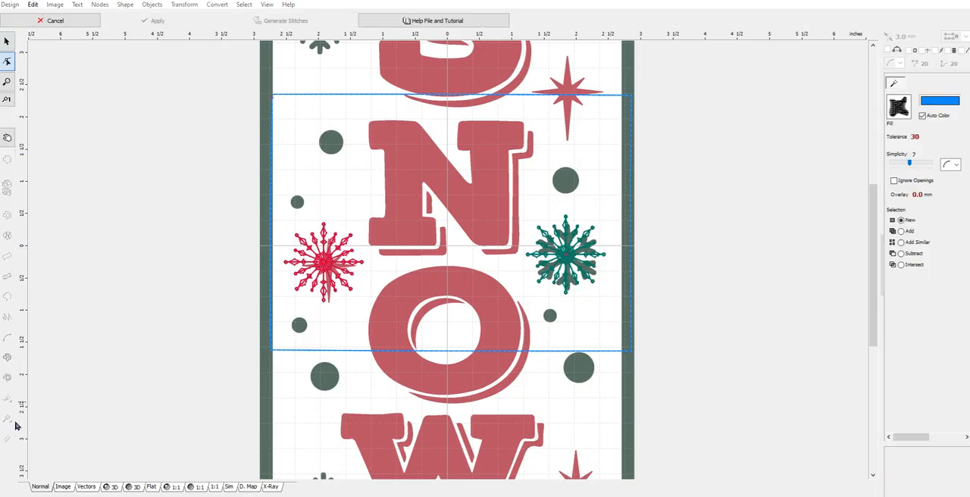
{"action": "left_click", "coordinate": [50, 21]}
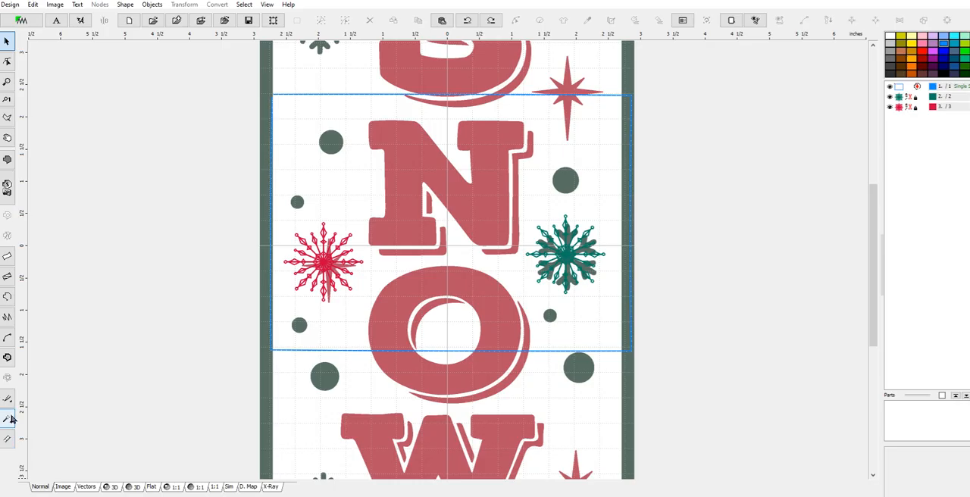
{"action": "left_click", "coordinate": [11, 420]}
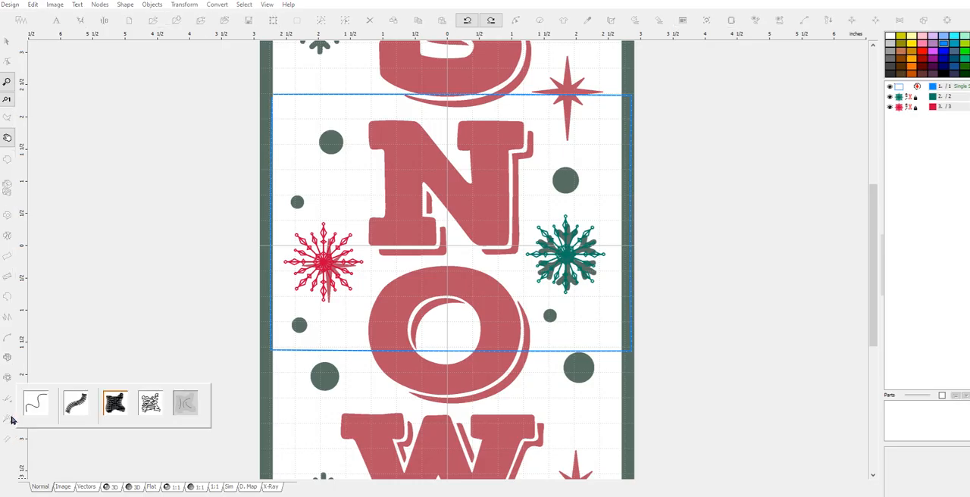
{"action": "left_click", "coordinate": [115, 403]}
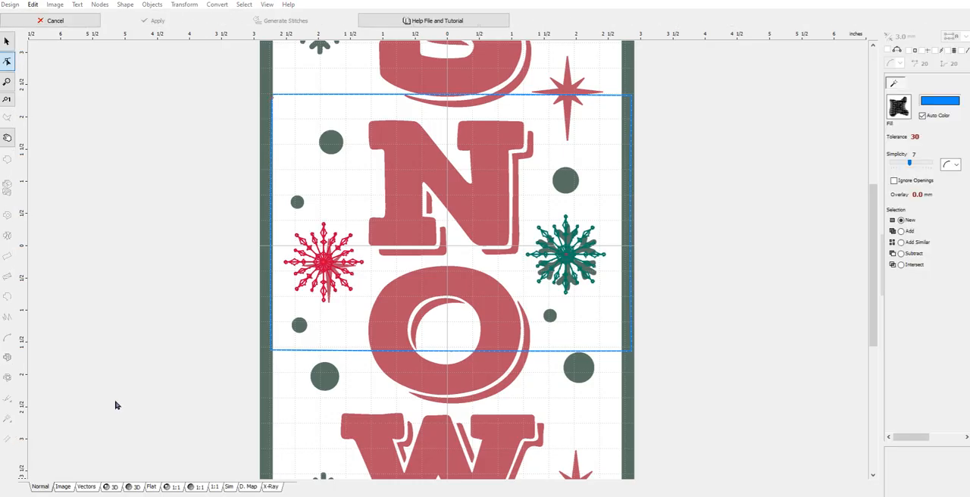
{"action": "left_click", "coordinate": [391, 259]}
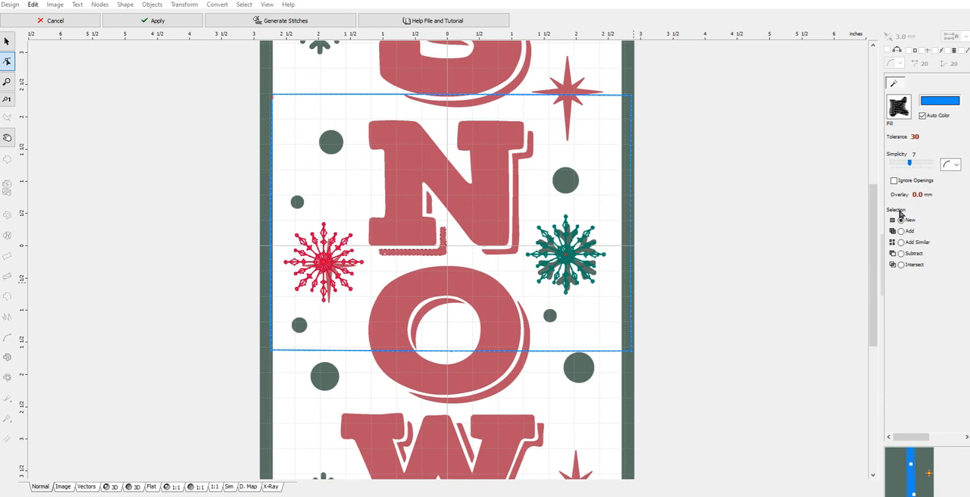
{"action": "right_click", "coordinate": [434, 251]}
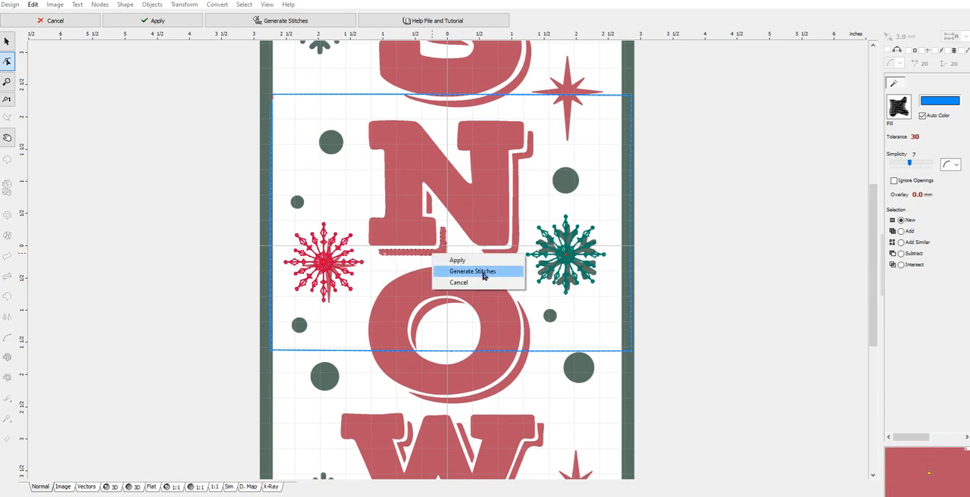
{"action": "left_click", "coordinate": [463, 271]}
Create magic wand fills from the N's small inner shadow and its right-hand shadow, generating stitches for each
{"action": "left_click", "coordinate": [8, 422]}
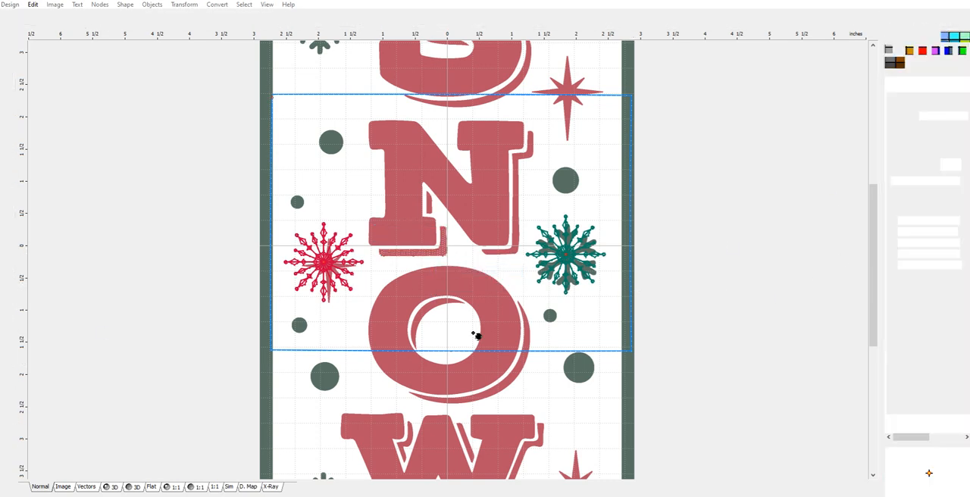
{"action": "left_click", "coordinate": [432, 207]}
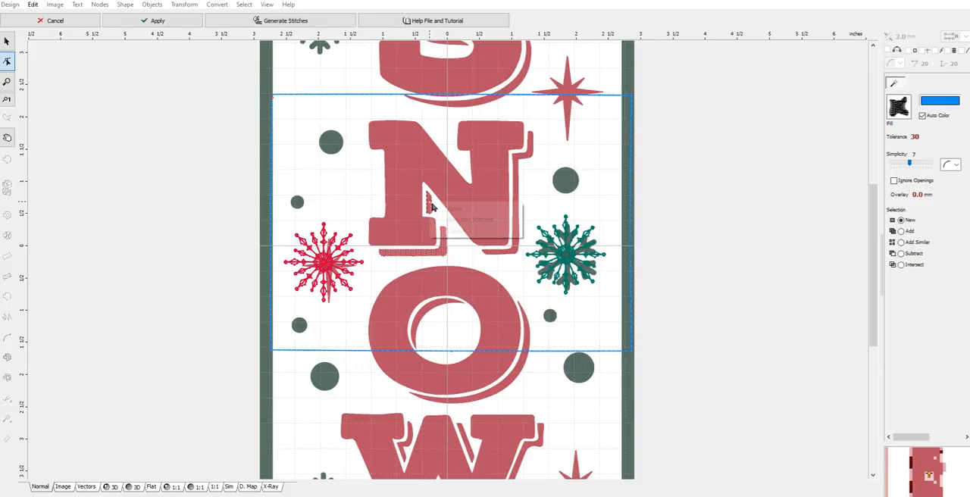
{"action": "right_click", "coordinate": [430, 203]}
{"action": "left_click", "coordinate": [459, 220]}
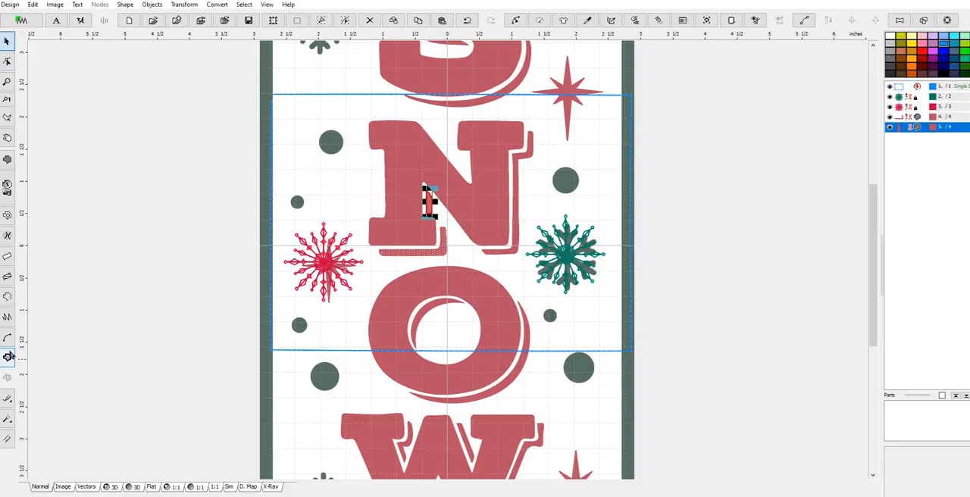
{"action": "left_click", "coordinate": [8, 422]}
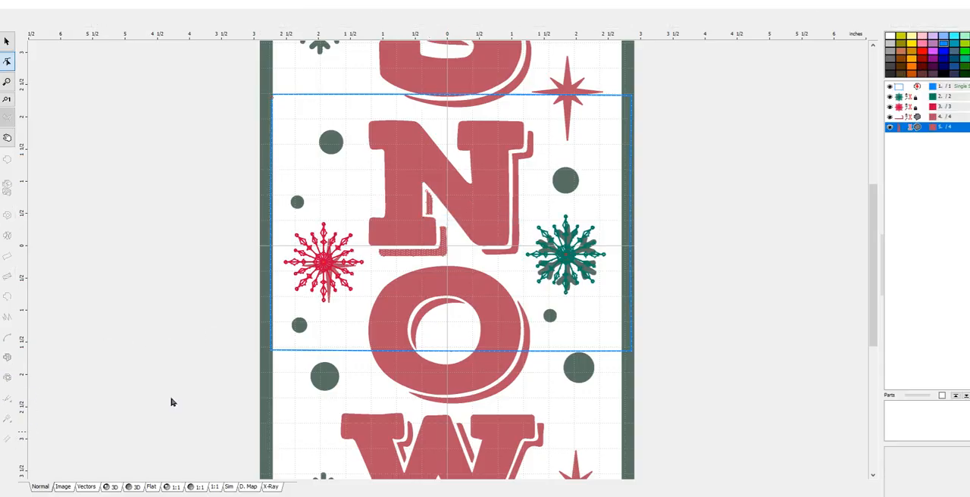
{"action": "left_click", "coordinate": [500, 259]}
{"action": "right_click", "coordinate": [503, 255]}
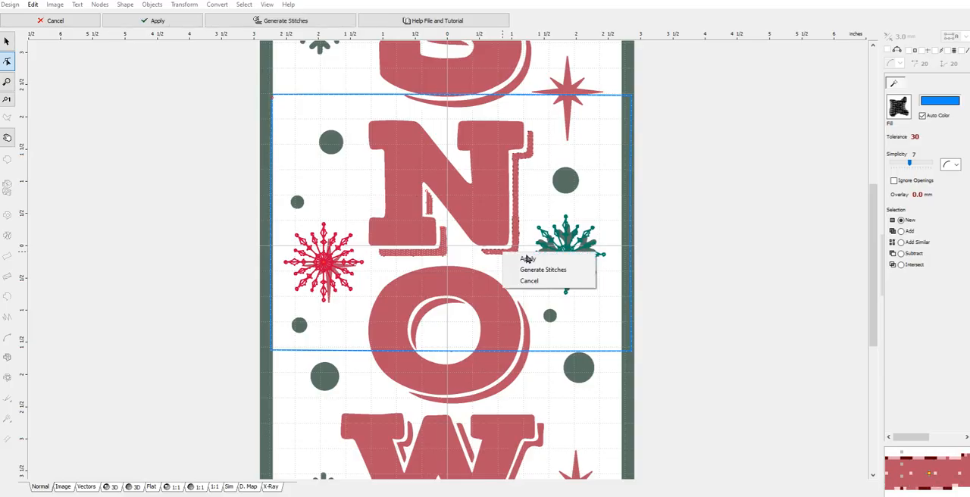
{"action": "left_click", "coordinate": [543, 270]}
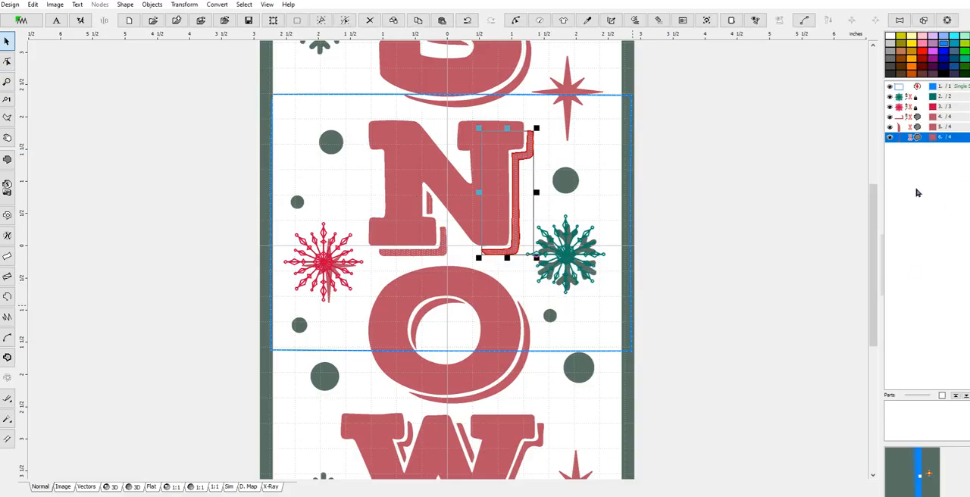
For the three N shadow fills, turn off Zig-Zag 1 and Zig-Zag 2 and set the fill angle to -25°
{"action": "left_click", "coordinate": [900, 119], "text": "shift"}
{"action": "right_click", "coordinate": [899, 126]}
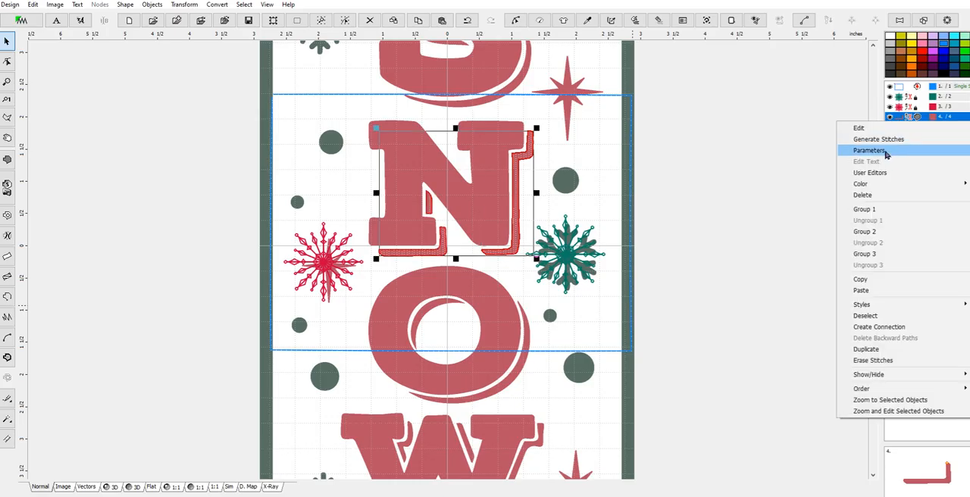
{"action": "left_click", "coordinate": [895, 156]}
{"action": "left_click", "coordinate": [806, 214]}
{"action": "left_click", "coordinate": [806, 227]}
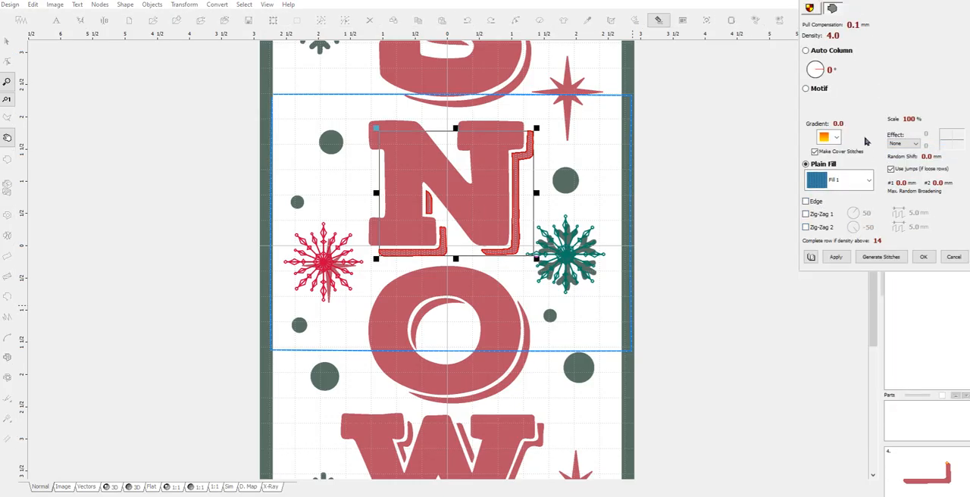
{"action": "left_click", "coordinate": [821, 74]}
Set the density of the three N shadow fills to 6.5 and generate their stitches
{"action": "left_click", "coordinate": [808, 36]}
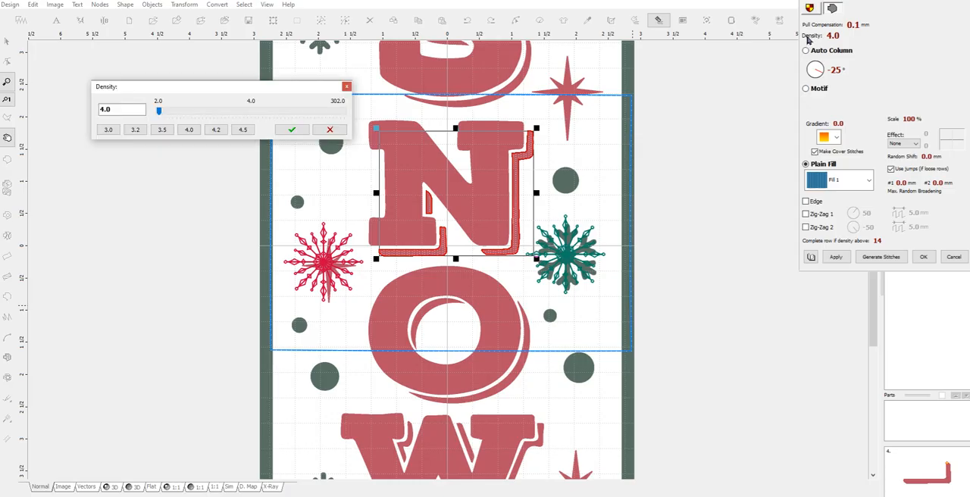
{"action": "double_click", "coordinate": [117, 109]}
{"action": "type", "text": "6.5"}
{"action": "left_click", "coordinate": [290, 130]}
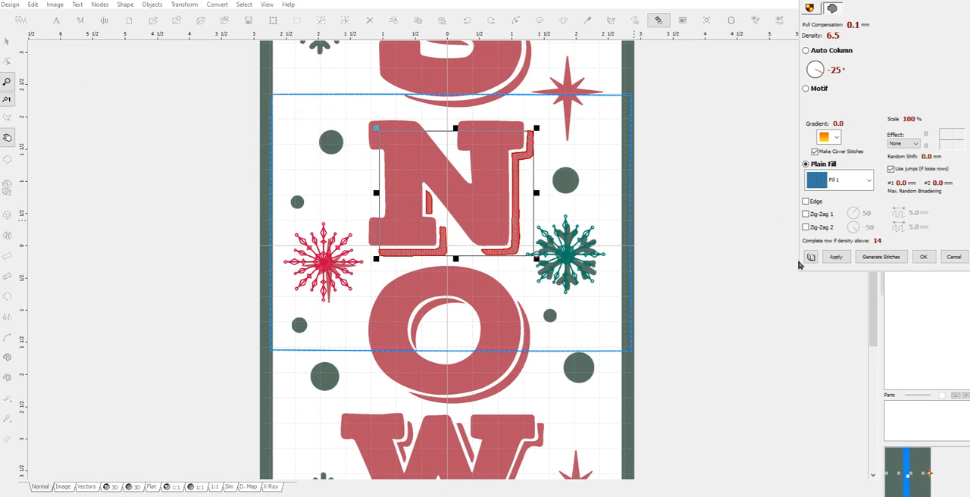
{"action": "left_click", "coordinate": [893, 257]}
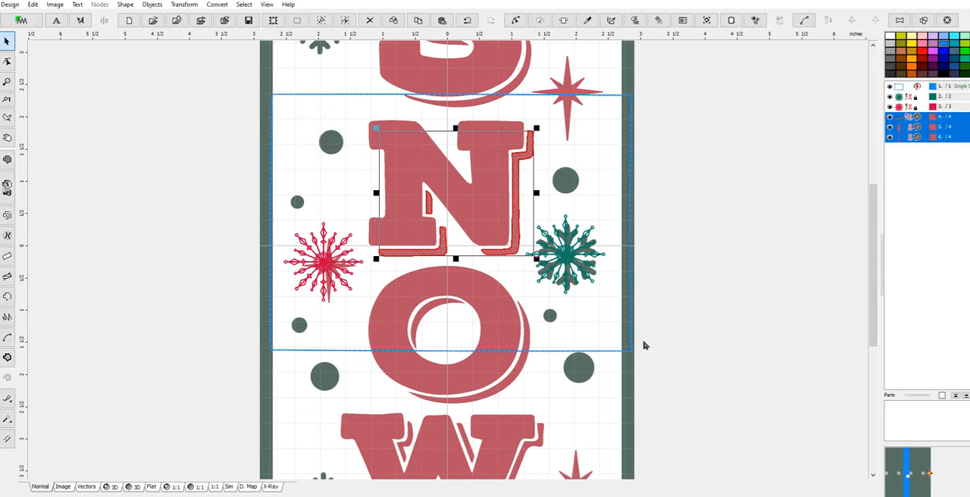
Create a magic wand fill from the N's main body and generate its stitches
{"action": "left_click", "coordinate": [8, 419]}
{"action": "left_click", "coordinate": [388, 249]}
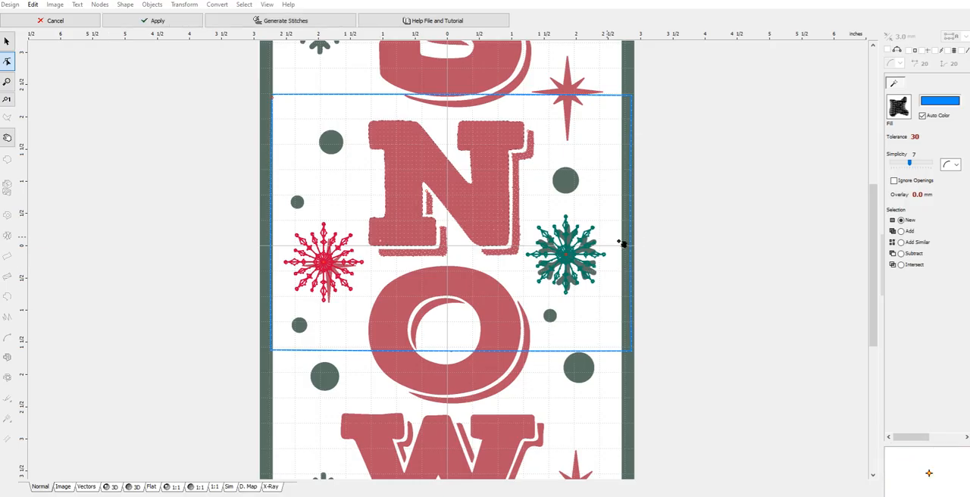
{"action": "right_click", "coordinate": [500, 174]}
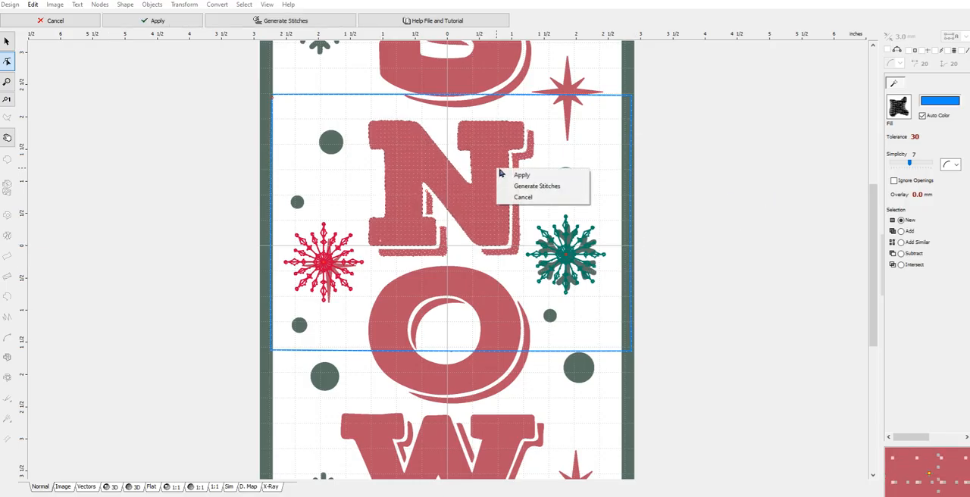
{"action": "left_click", "coordinate": [553, 187]}
For the N's main fill, turn off Edge, Zig-Zag 1 and Zig-Zag 2 and set the fill angle to 25°
{"action": "right_click", "coordinate": [904, 149]}
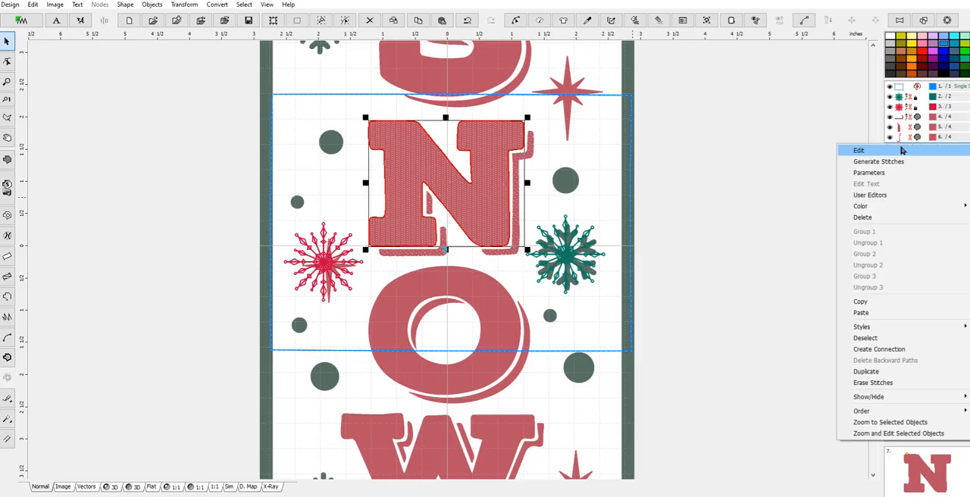
{"action": "left_click", "coordinate": [856, 172]}
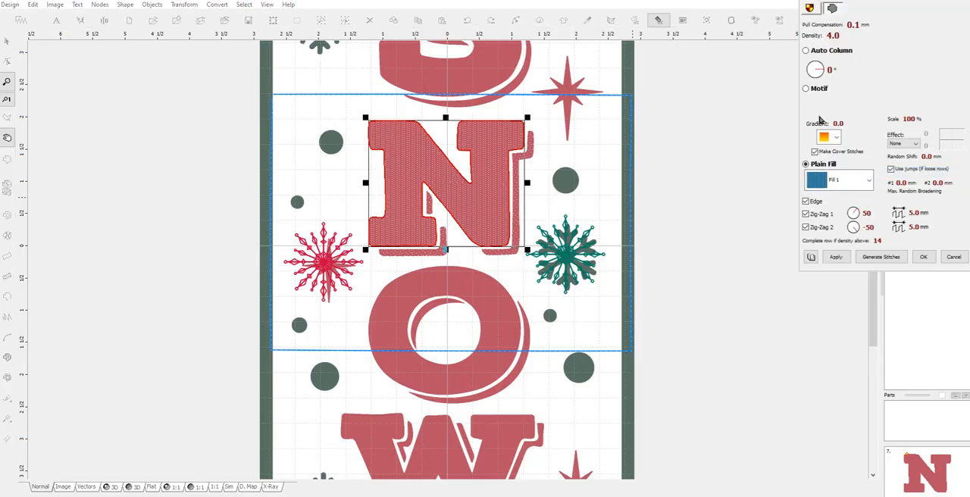
{"action": "left_click", "coordinate": [806, 215]}
{"action": "left_click", "coordinate": [806, 227]}
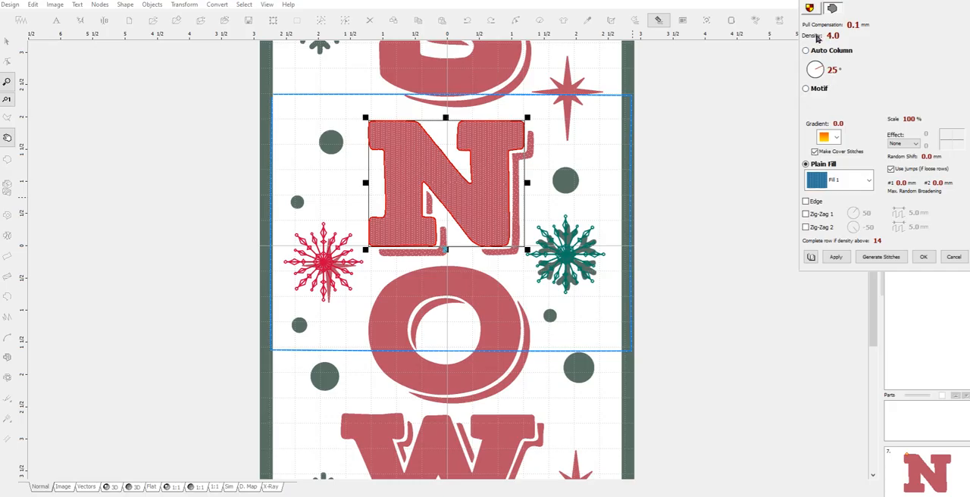
Set the density of the N's main fill to 6.5 and generate its stitches
{"action": "left_click", "coordinate": [817, 37]}
{"action": "left_click_drag", "start_coordinate": [133, 128], "coordinate": [95, 129]}
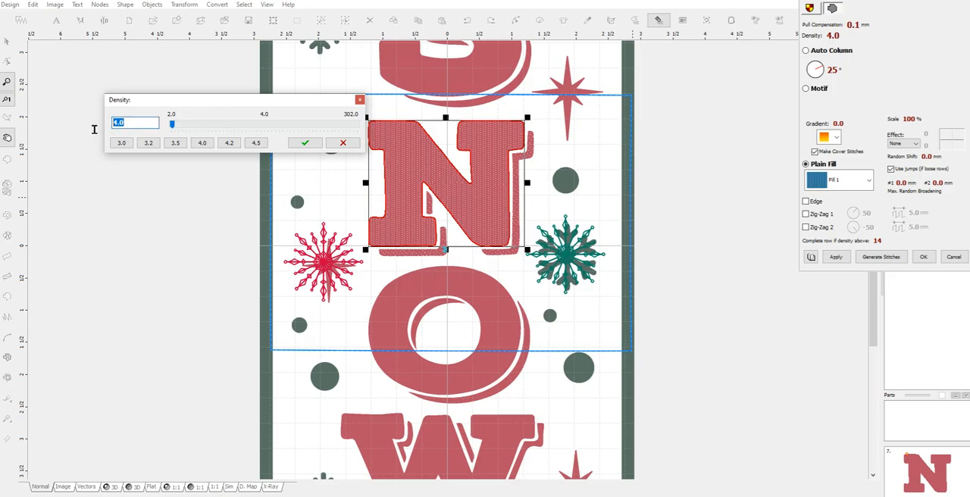
{"action": "type", "text": "6.5"}
{"action": "left_click", "coordinate": [304, 143]}
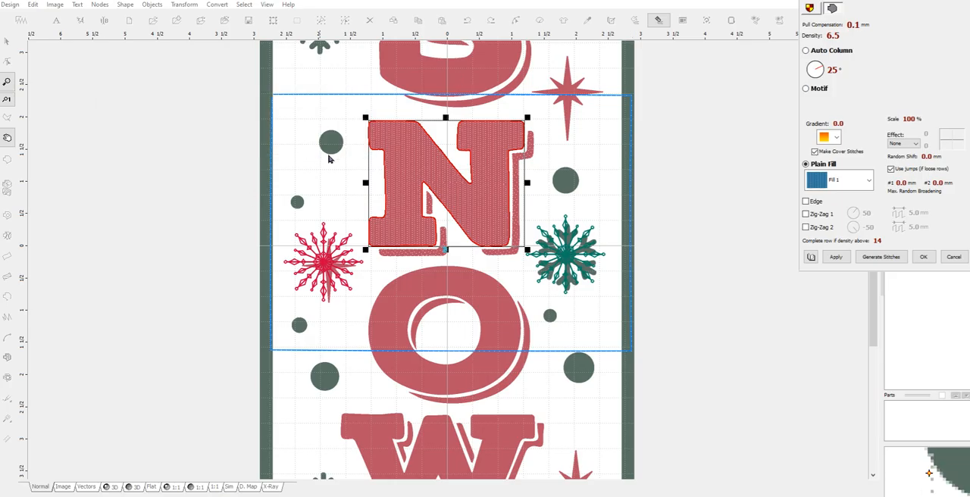
{"action": "left_click", "coordinate": [897, 258]}
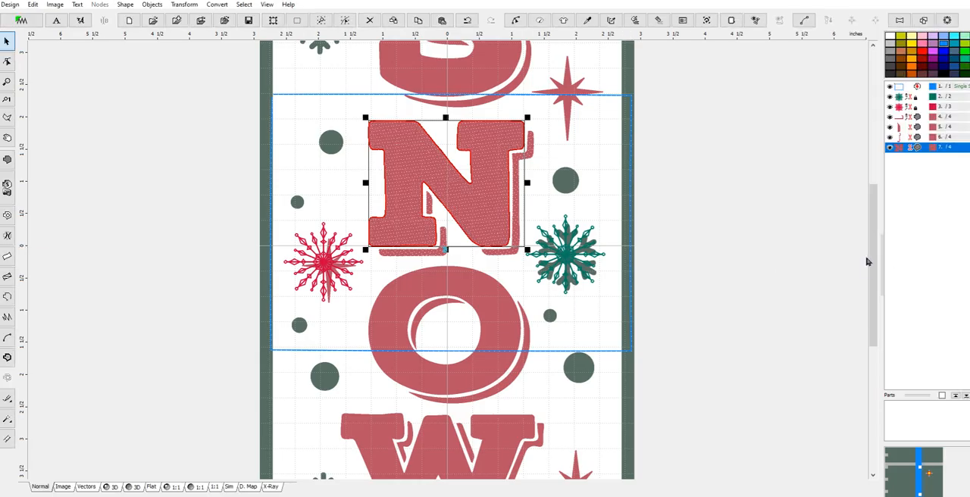
Group the red snowflake with the four N fills and recolor the group with a red from the Donna color catalog
{"action": "left_click", "coordinate": [901, 108], "text": "shift"}
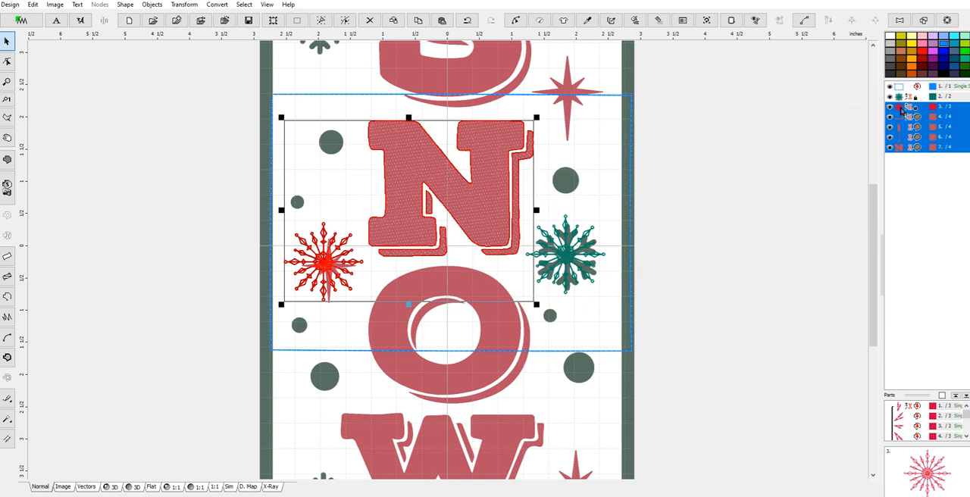
{"action": "right_click", "coordinate": [901, 110]}
{"action": "left_click", "coordinate": [883, 197]}
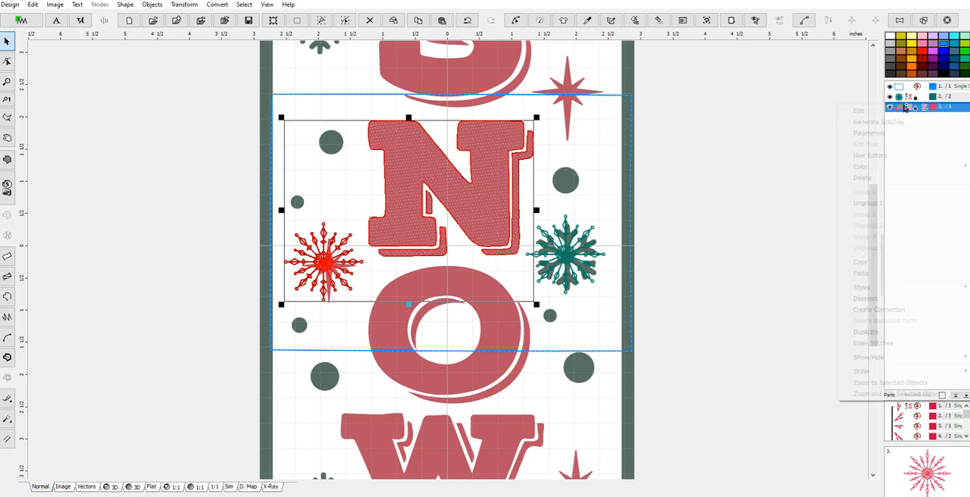
{"action": "right_click", "coordinate": [906, 108]}
{"action": "mouse_move", "coordinate": [868, 168]}
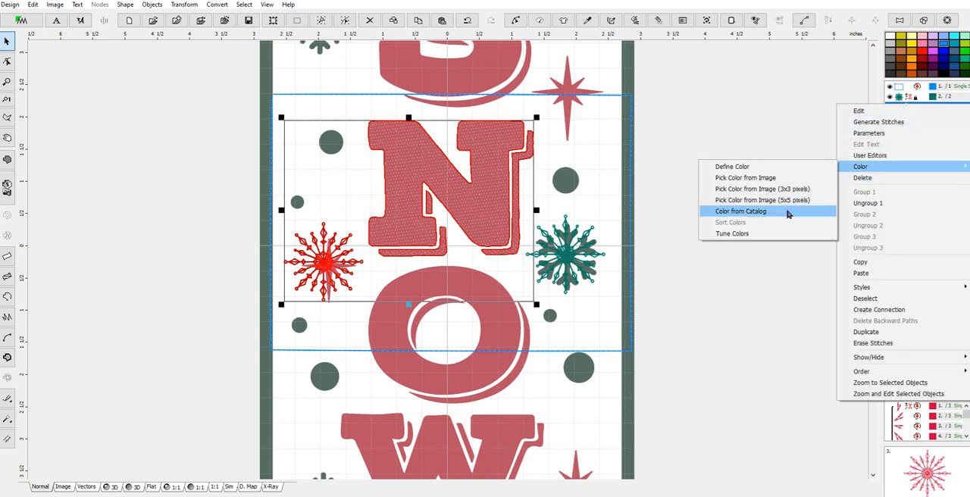
{"action": "left_click", "coordinate": [743, 212]}
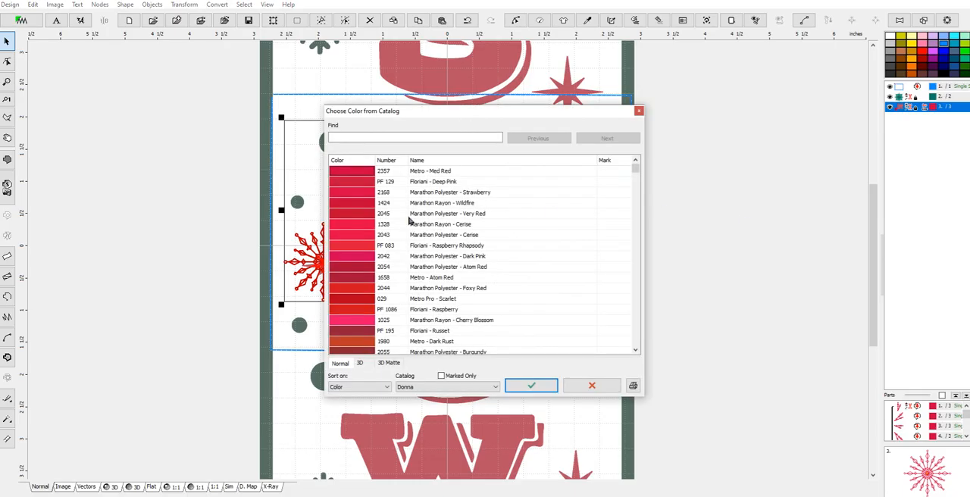
{"action": "left_click", "coordinate": [531, 385]}
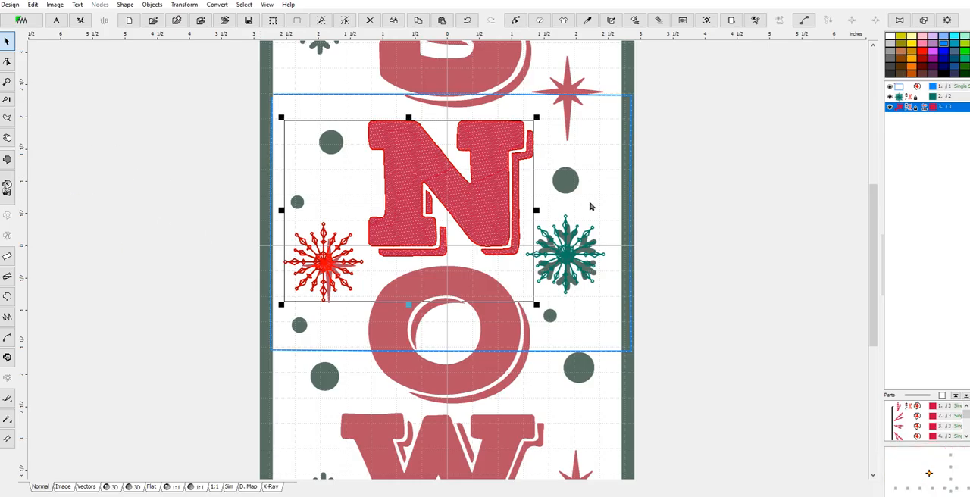
Ungroup the combined red objects and regroup only the red snowflake's eight parts as Group 1
{"action": "right_click", "coordinate": [915, 107]}
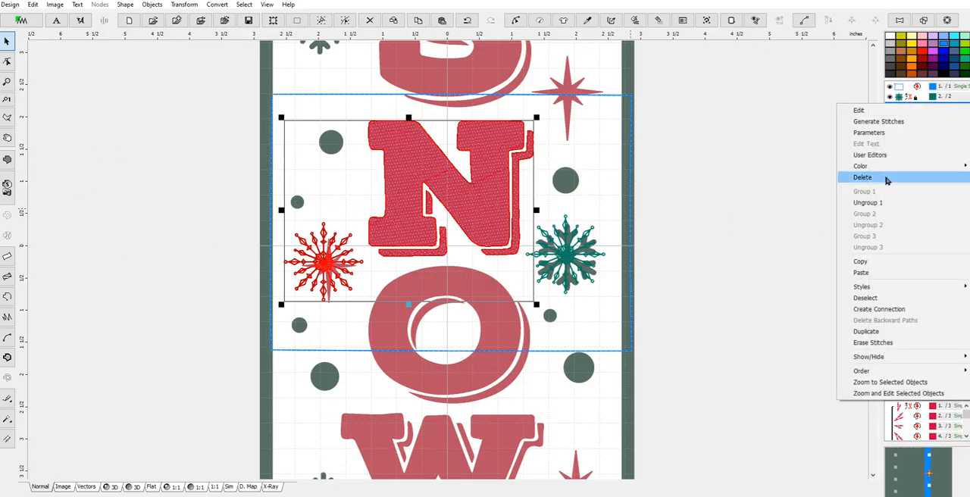
{"action": "left_click", "coordinate": [881, 201]}
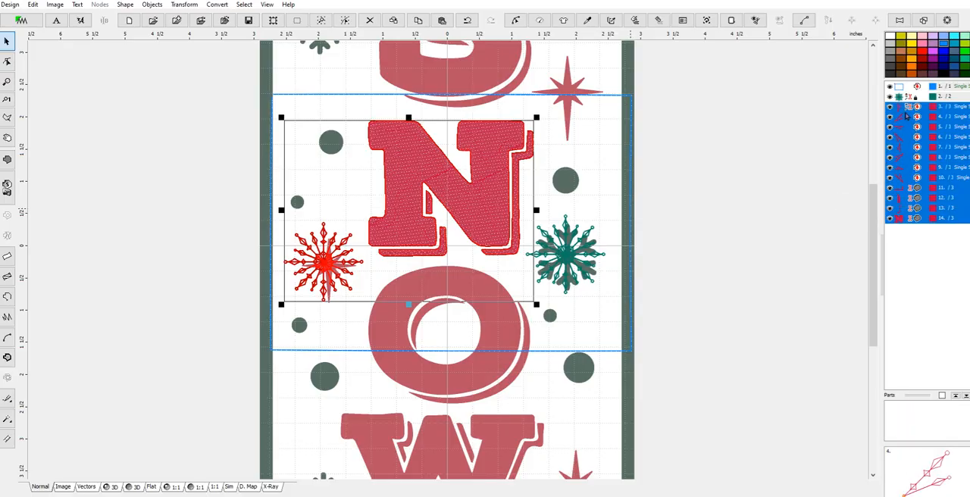
{"action": "left_click", "coordinate": [903, 109]}
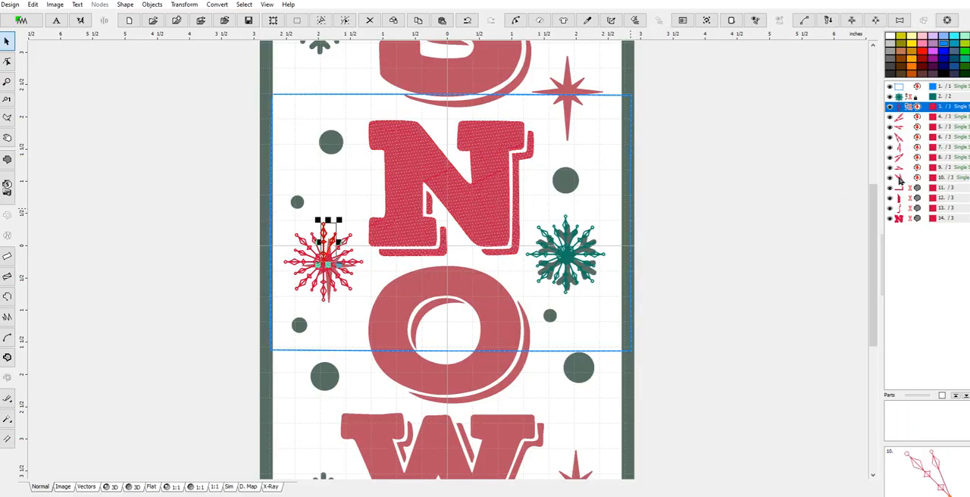
{"action": "left_click", "coordinate": [900, 178], "text": "shift"}
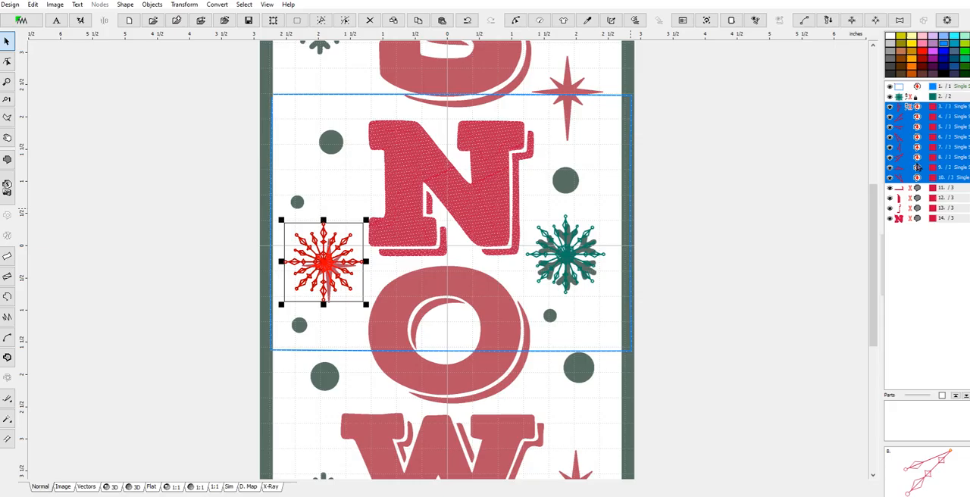
{"action": "right_click", "coordinate": [917, 168]}
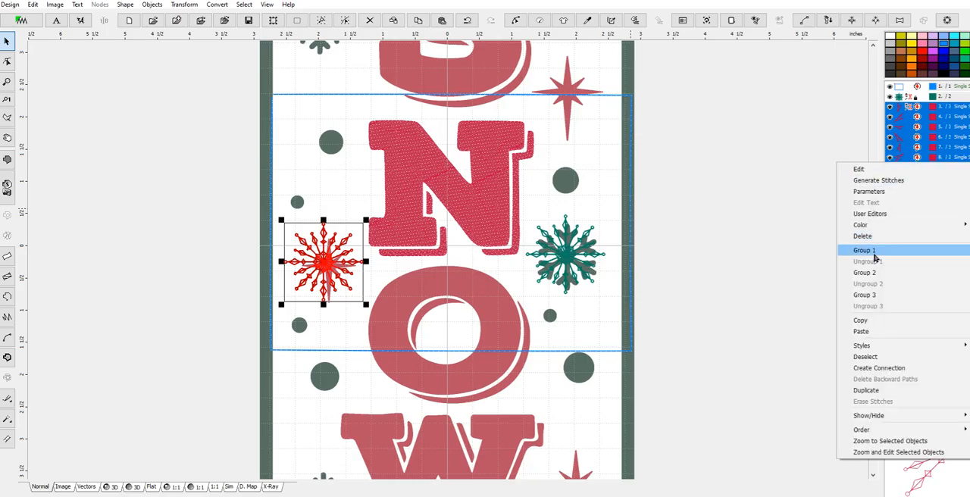
{"action": "left_click", "coordinate": [877, 251]}
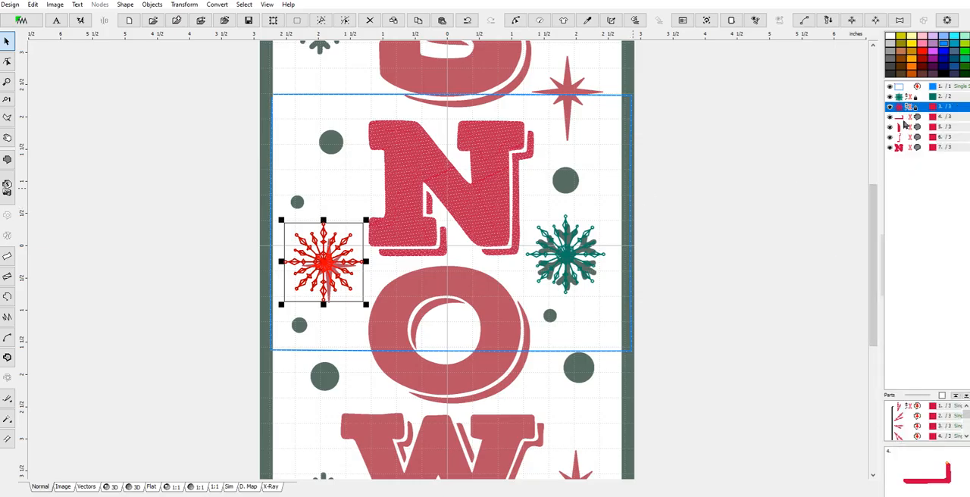
{"action": "left_click", "coordinate": [903, 117]}
{"action": "left_click", "coordinate": [901, 137], "text": "shift"}
{"action": "left_click_drag", "start_coordinate": [498, 211], "coordinate": [454, 266]}
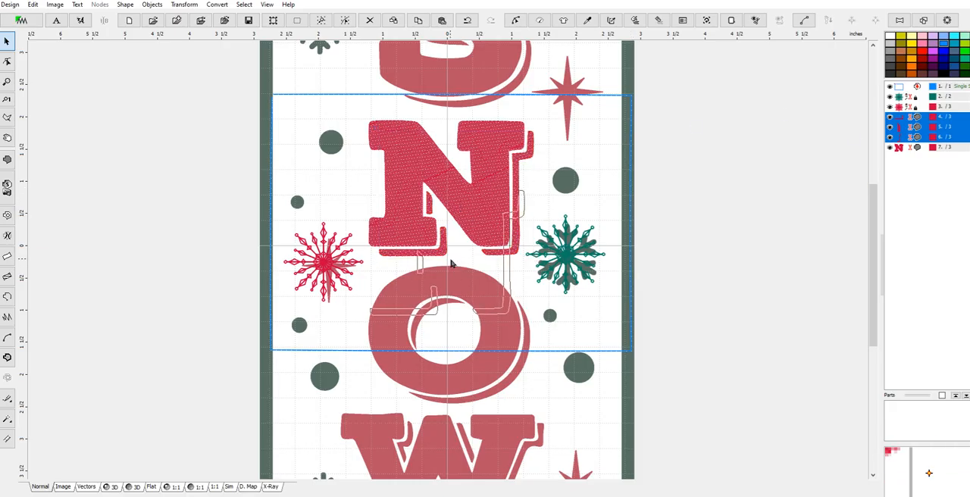
{"action": "left_click_drag", "start_coordinate": [451, 263], "coordinate": [451, 263]}
{"action": "left_click", "coordinate": [33, 6]}
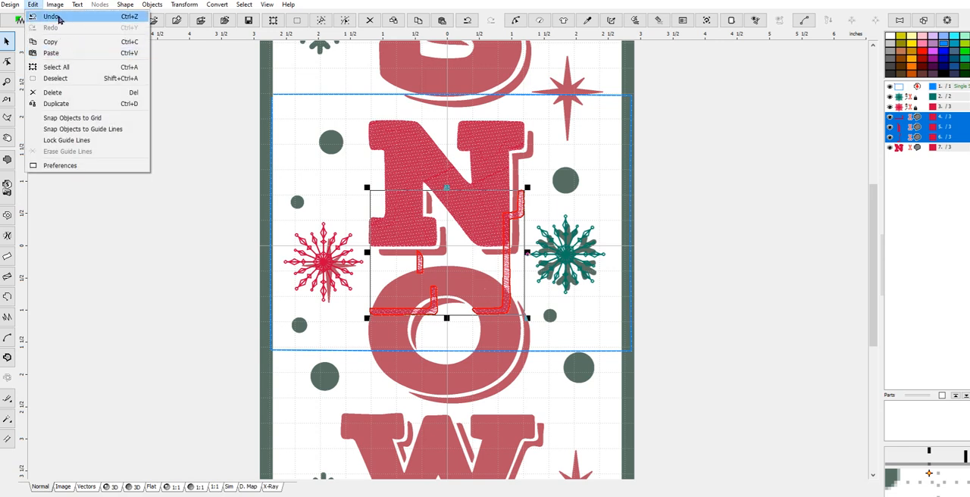
{"action": "left_click", "coordinate": [53, 16]}
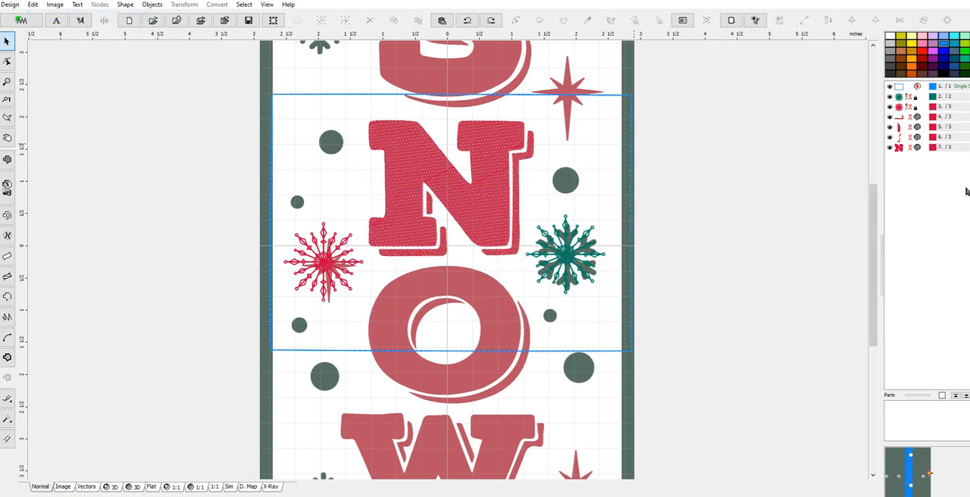
Move the N and its shadow fills down about 1 inch, and move the green snowflake up about 0.6 inch
{"action": "left_click", "coordinate": [902, 148], "text": "shift"}
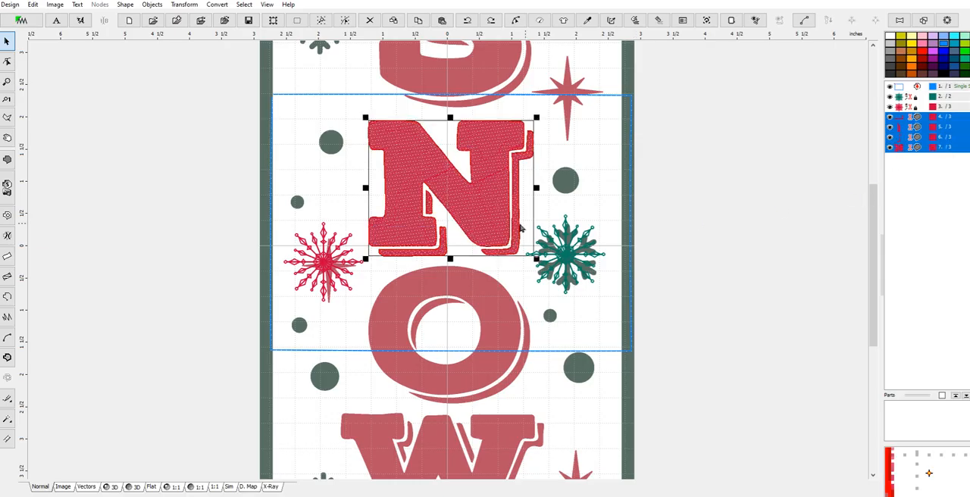
{"action": "left_click_drag", "start_coordinate": [444, 191], "coordinate": [444, 255]}
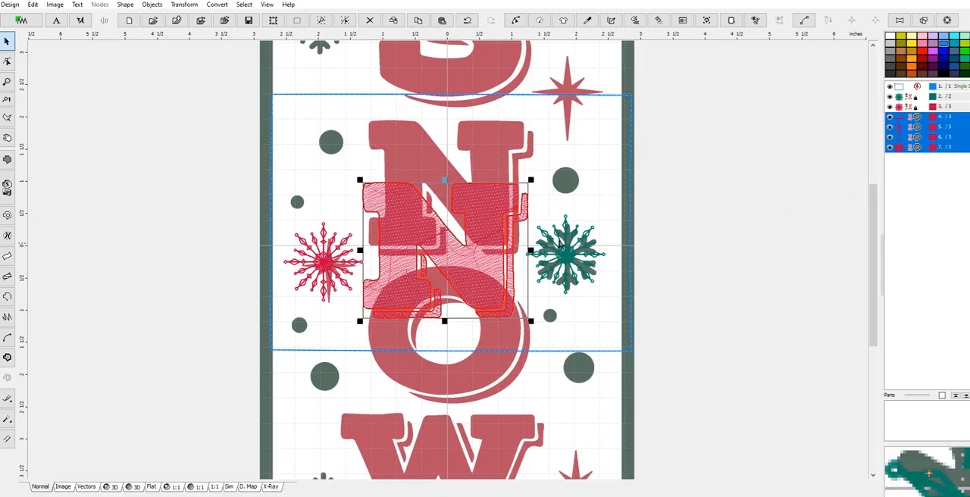
{"action": "left_click", "coordinate": [579, 261]}
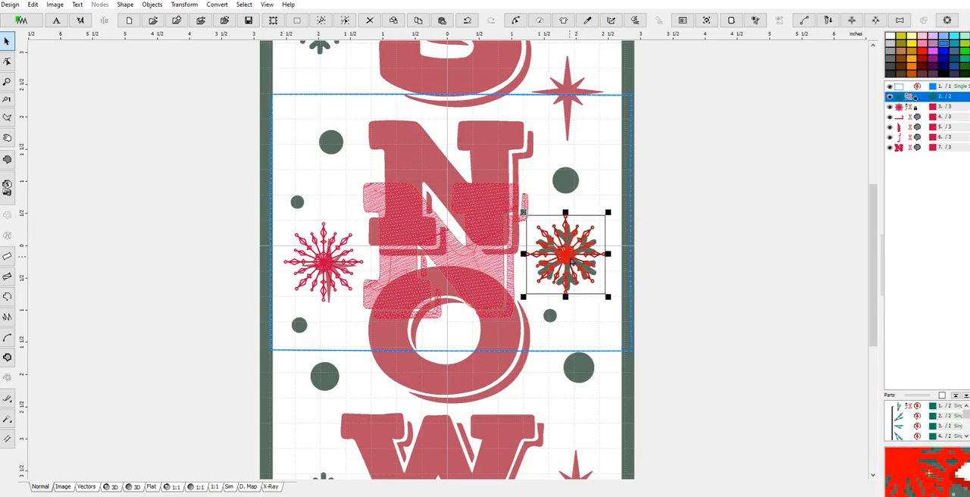
{"action": "left_click_drag", "start_coordinate": [565, 236], "coordinate": [575, 193]}
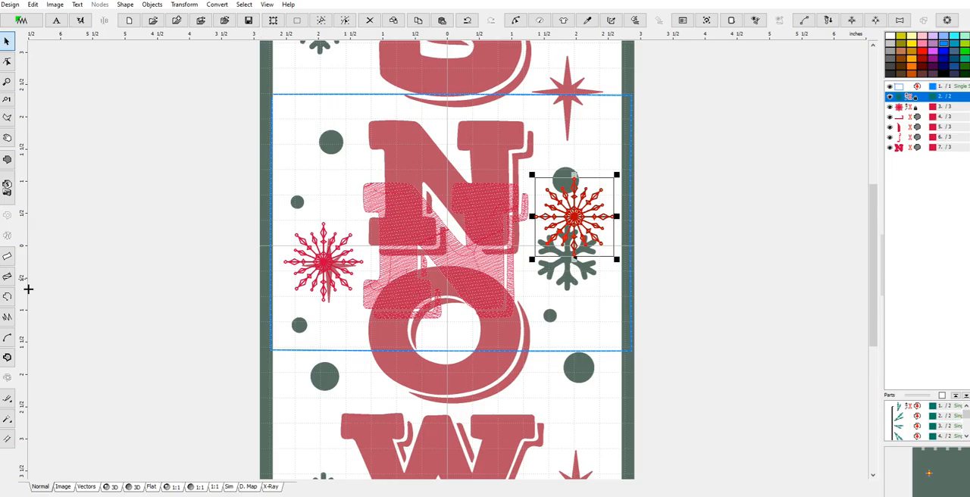
Create a magic wand column object from the large green dot left of the N and generate its stitches
{"action": "left_click", "coordinate": [7, 421]}
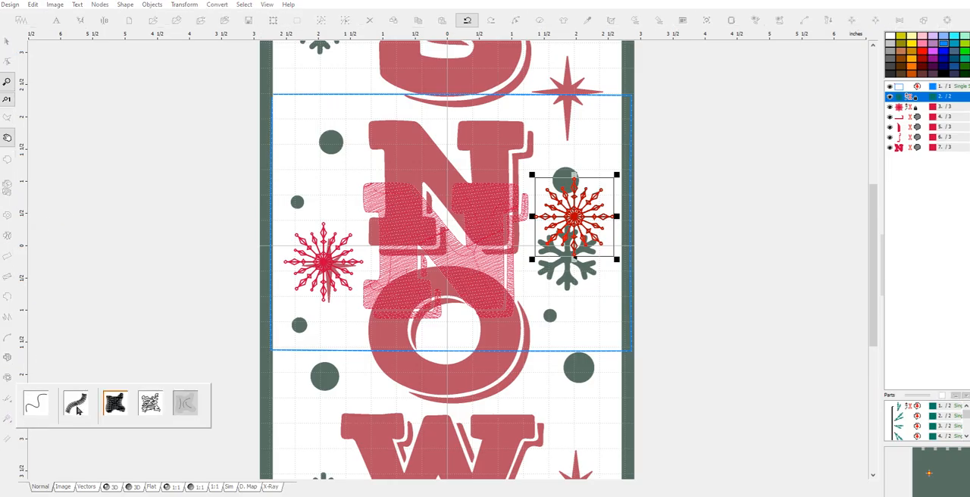
{"action": "left_click", "coordinate": [84, 407]}
{"action": "right_click", "coordinate": [336, 151]}
{"action": "left_click", "coordinate": [371, 163]}
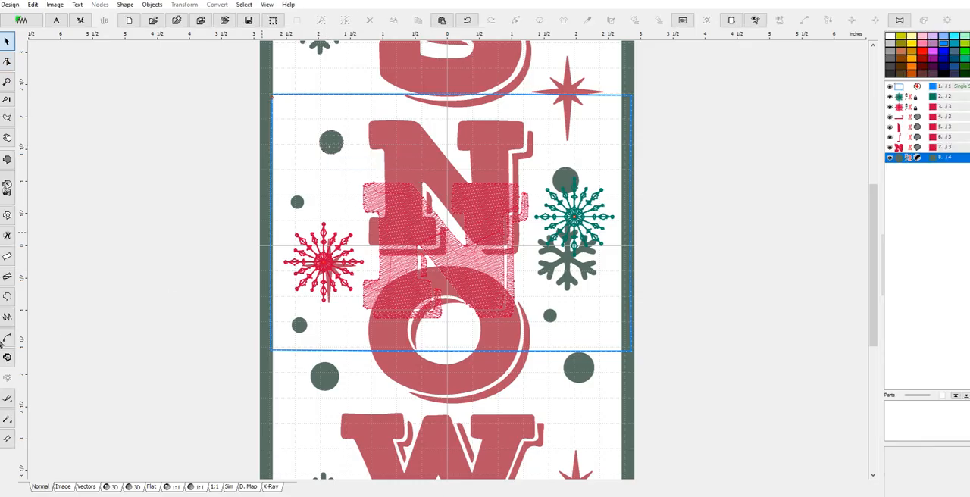
Create magic wand column objects from the small green dots above and below the red snowflake, generating stitches for each
{"action": "left_click", "coordinate": [7, 419]}
{"action": "left_click", "coordinate": [303, 207]}
{"action": "right_click", "coordinate": [303, 208]}
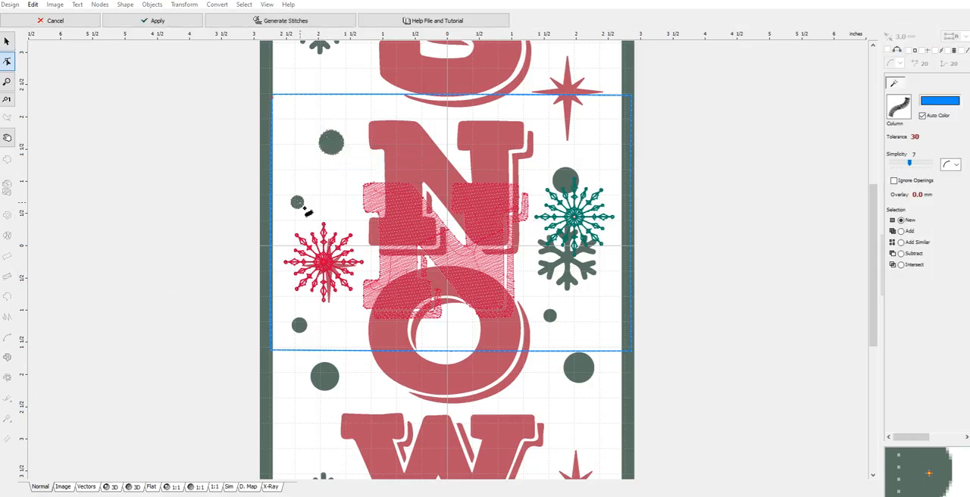
{"action": "left_click", "coordinate": [341, 222]}
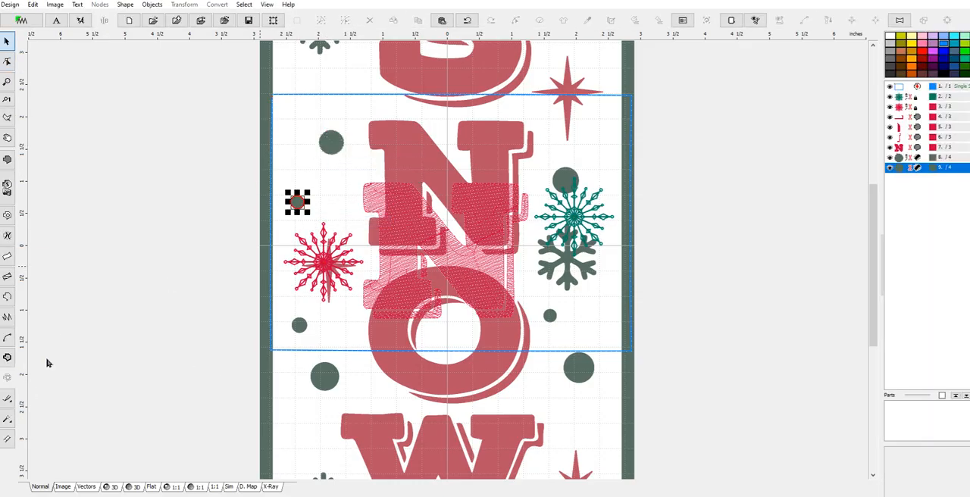
{"action": "left_click", "coordinate": [8, 421]}
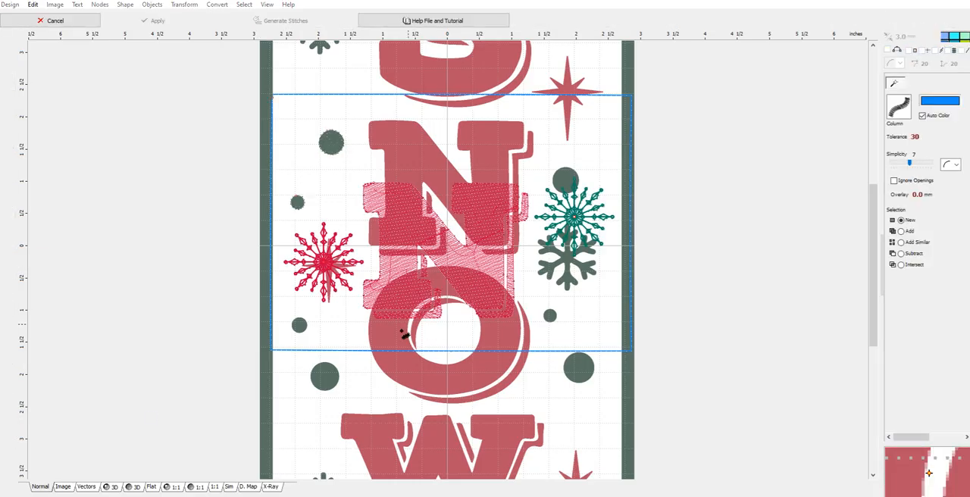
{"action": "left_click", "coordinate": [307, 338]}
{"action": "right_click", "coordinate": [313, 338]}
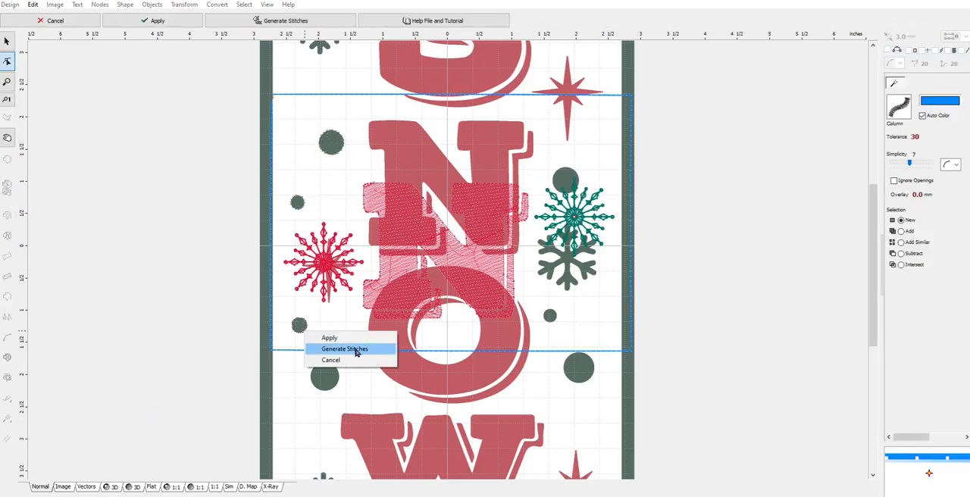
{"action": "left_click", "coordinate": [357, 350]}
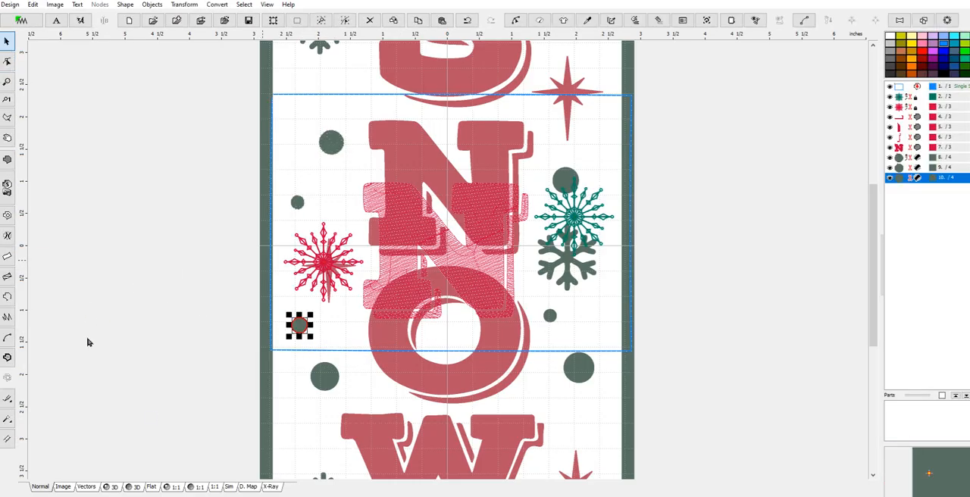
Create magic wand column objects from the small and large green dots beside the green snowflake, generating stitches for each
{"action": "left_click", "coordinate": [8, 419]}
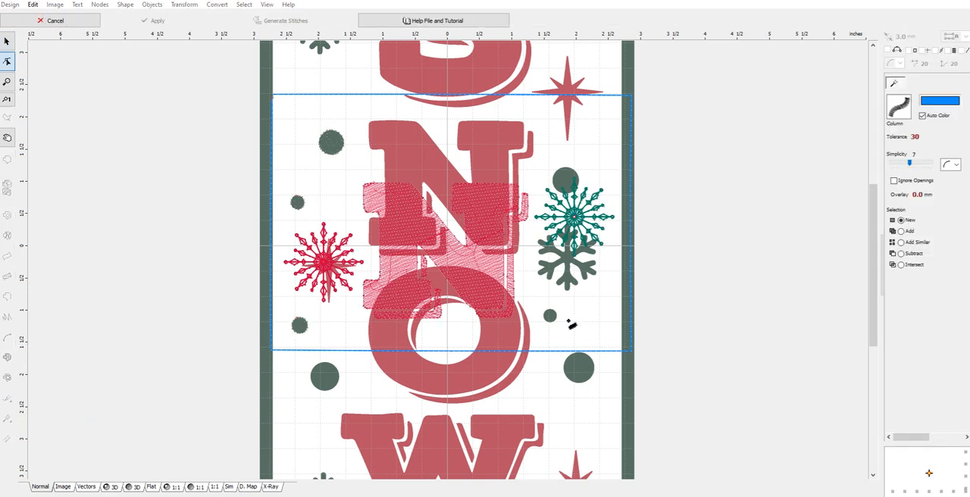
{"action": "left_click", "coordinate": [560, 329]}
{"action": "right_click", "coordinate": [559, 329]}
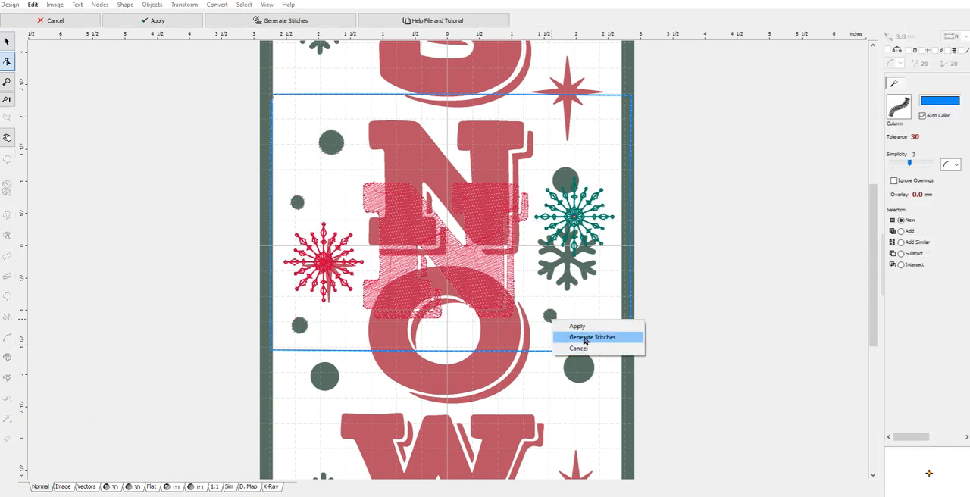
{"action": "left_click", "coordinate": [591, 337]}
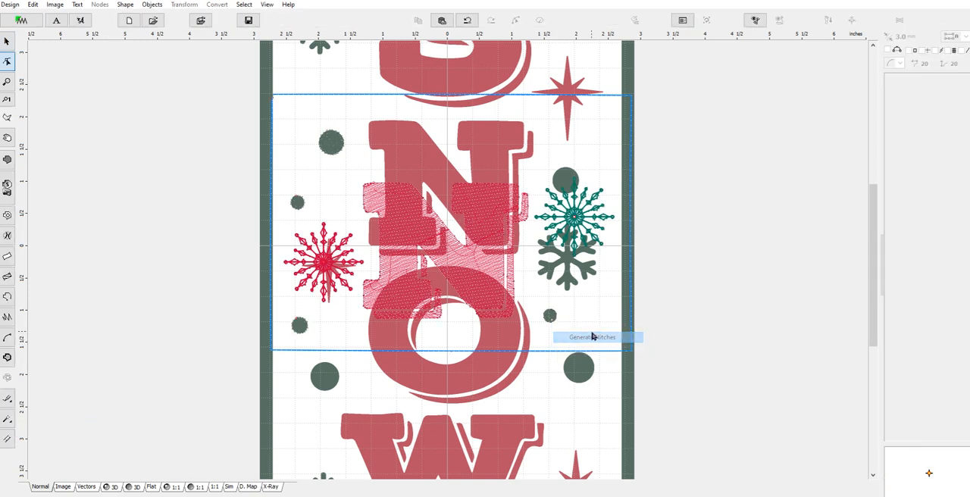
{"action": "left_click", "coordinate": [8, 419]}
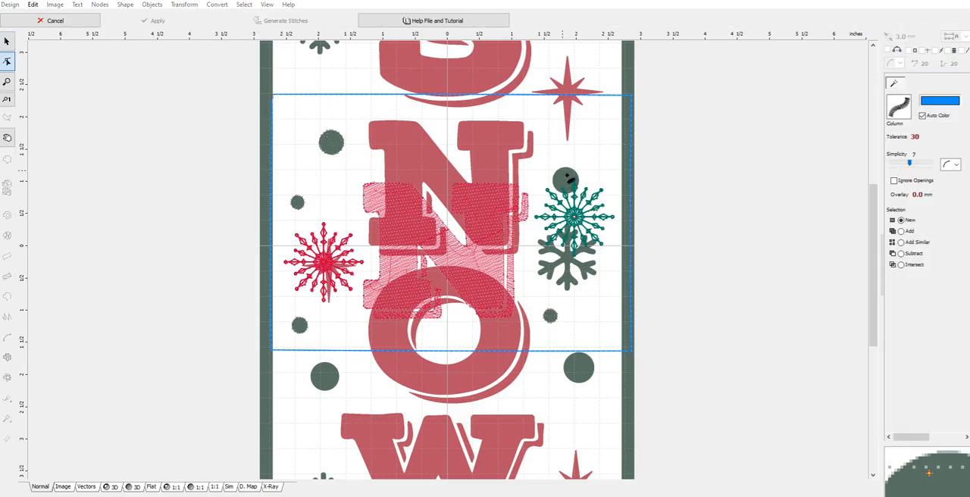
{"action": "left_click", "coordinate": [568, 179]}
{"action": "right_click", "coordinate": [568, 178]}
{"action": "left_click", "coordinate": [593, 187]}
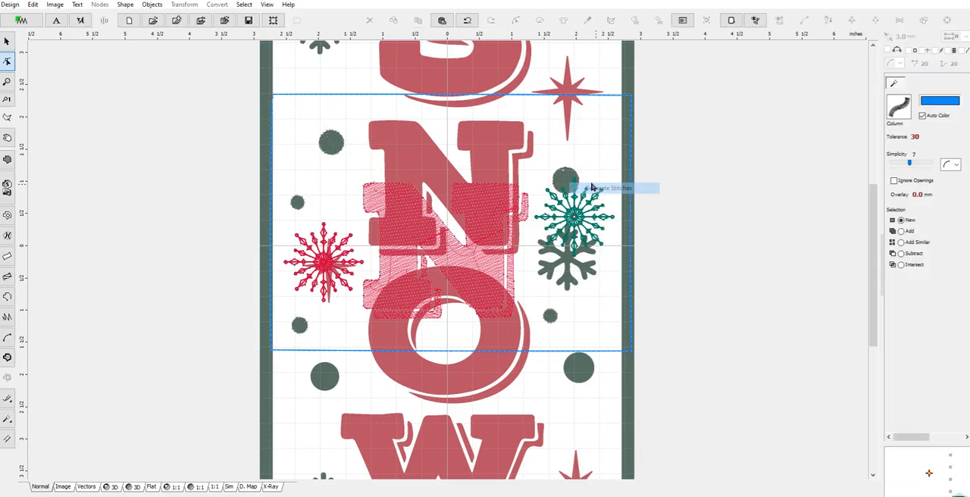
Move the large stitched dot up about 0.8 inch, the small one outward about 0.5 inch, and the green snowflake down about 0.35 inch
{"action": "left_click", "coordinate": [604, 128]}
{"action": "left_click_drag", "start_coordinate": [554, 315], "coordinate": [584, 313]}
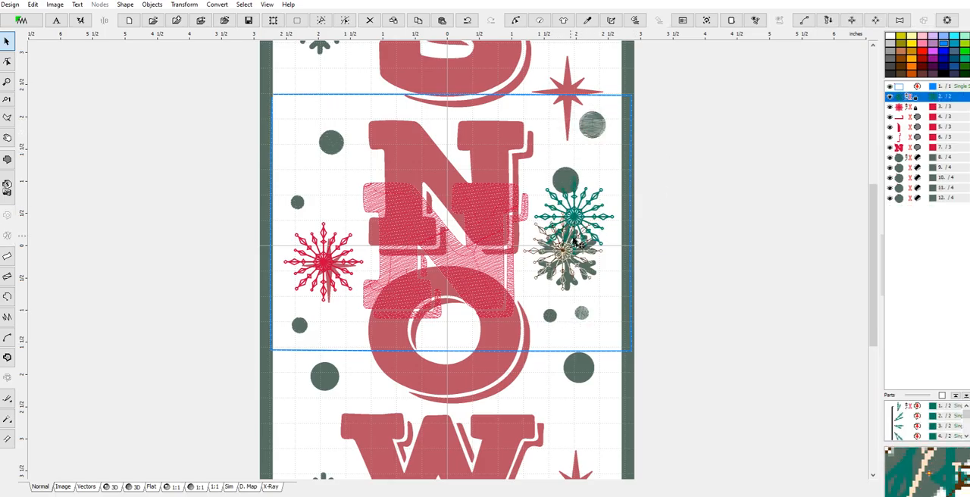
{"action": "left_click", "coordinate": [595, 228]}
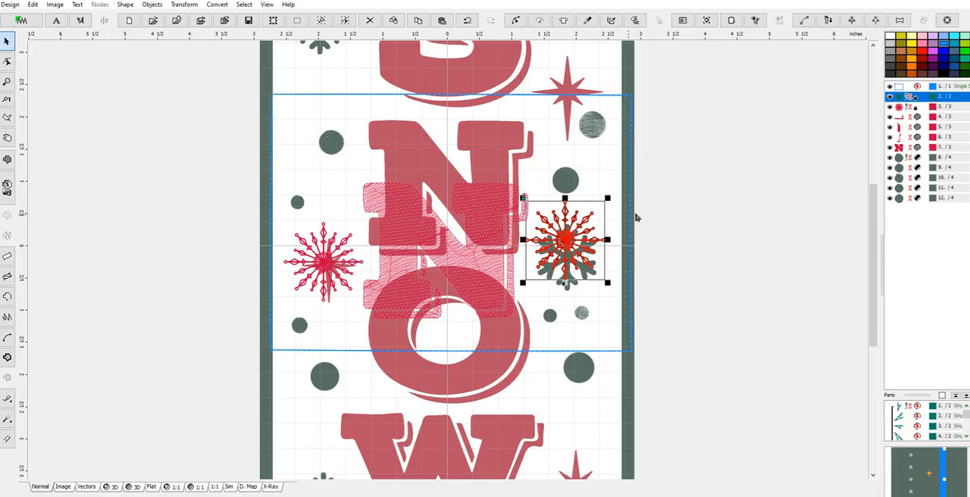
Select the five stitched dots together with the green snowflake and combine them as Group 1
{"action": "left_click", "coordinate": [911, 157]}
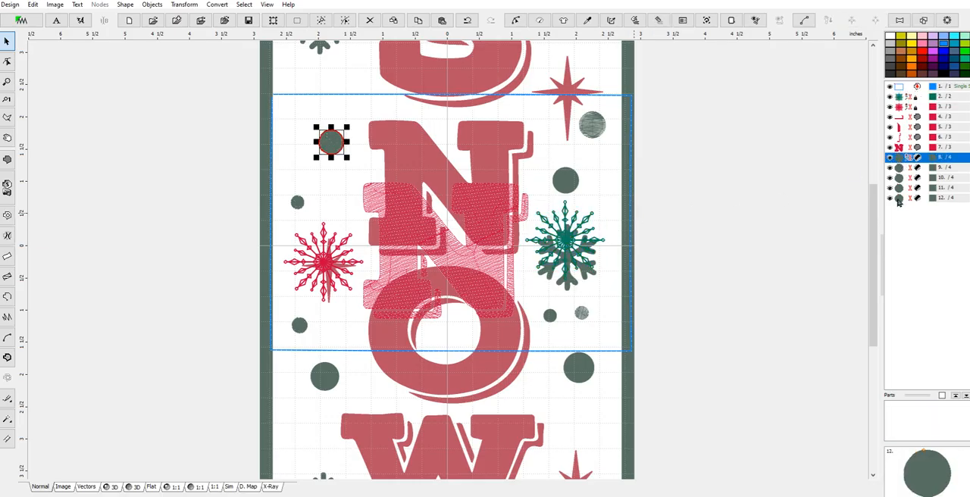
{"action": "left_click", "coordinate": [899, 198], "text": "shift"}
{"action": "left_click", "coordinate": [901, 97], "text": "ctrl"}
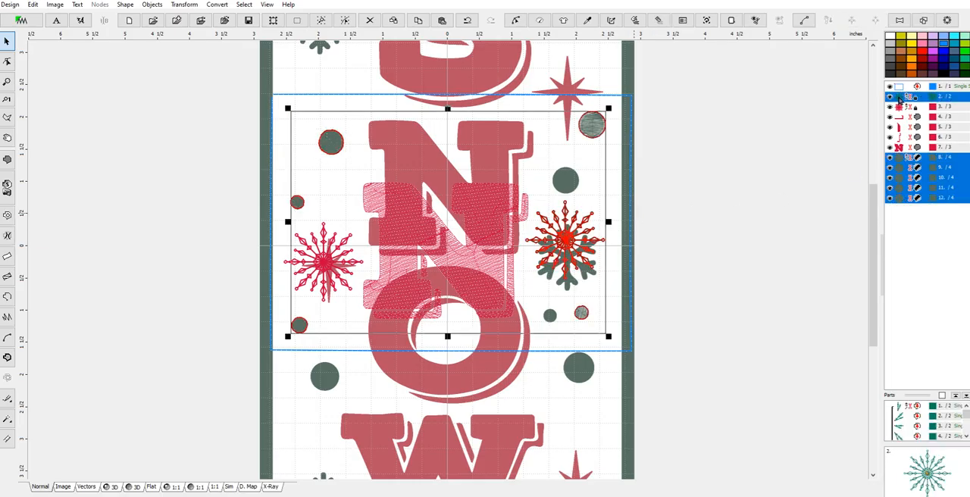
{"action": "right_click", "coordinate": [899, 98]}
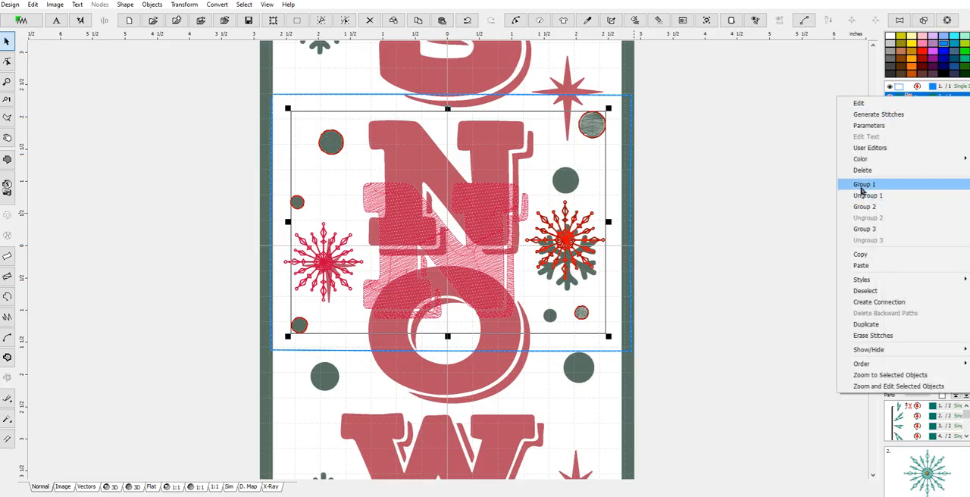
{"action": "left_click", "coordinate": [866, 194]}
Recolor the grouped dots and green snowflake with catalog color 2108, Marathon Polyester - Jungle Green
{"action": "right_click", "coordinate": [906, 99]}
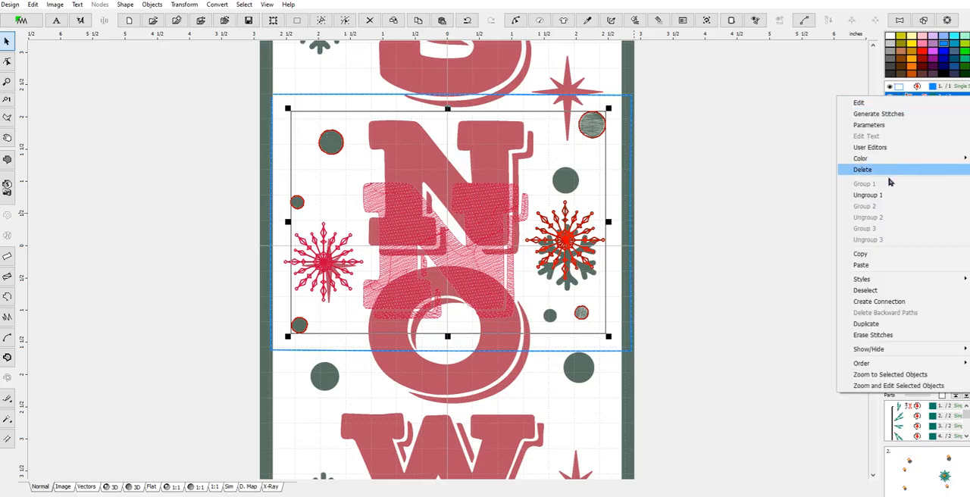
{"action": "mouse_move", "coordinate": [884, 164]}
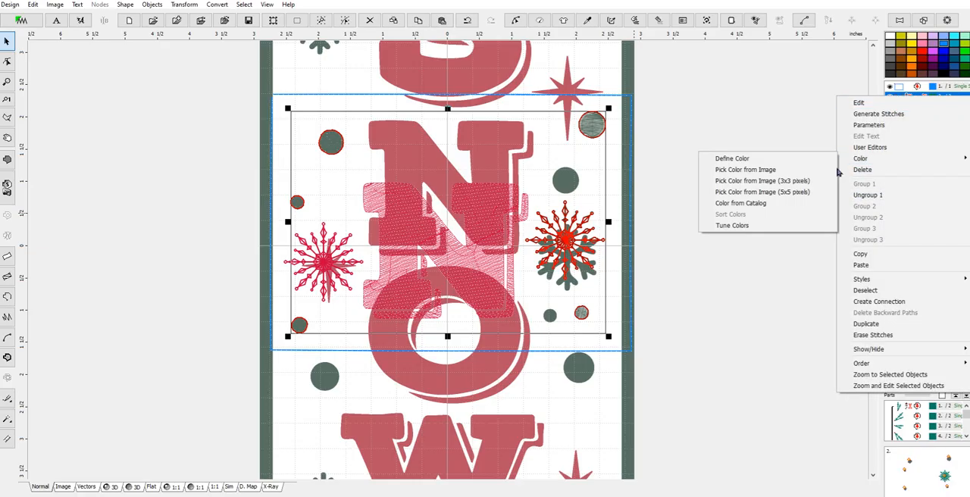
{"action": "left_click", "coordinate": [767, 203]}
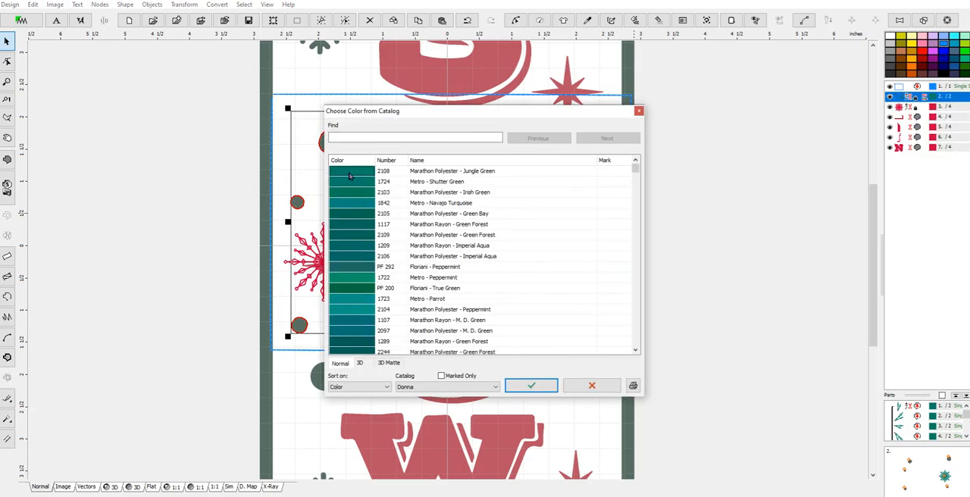
{"action": "left_click", "coordinate": [532, 385]}
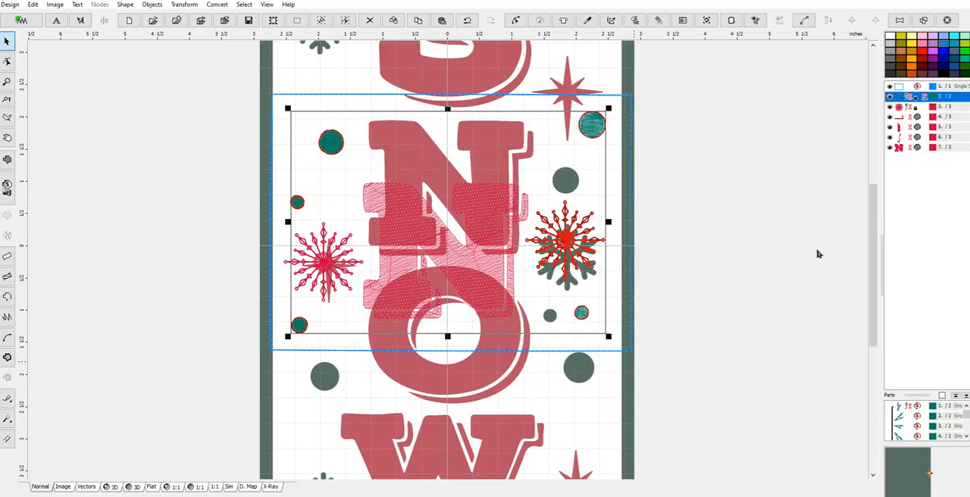
Select the red snowflake, the N and its shadow fills, and combine them as Group 1
{"action": "key", "text": "ctrl+a"}
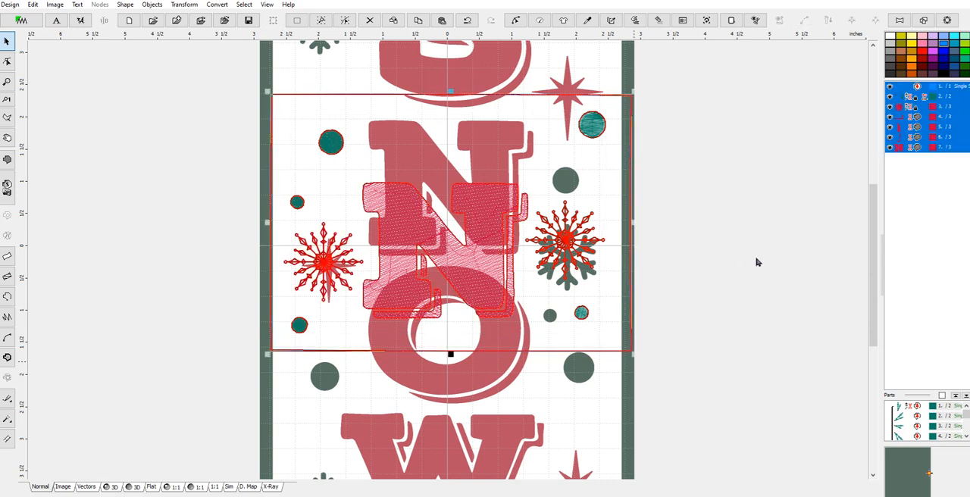
{"action": "left_click", "coordinate": [912, 107]}
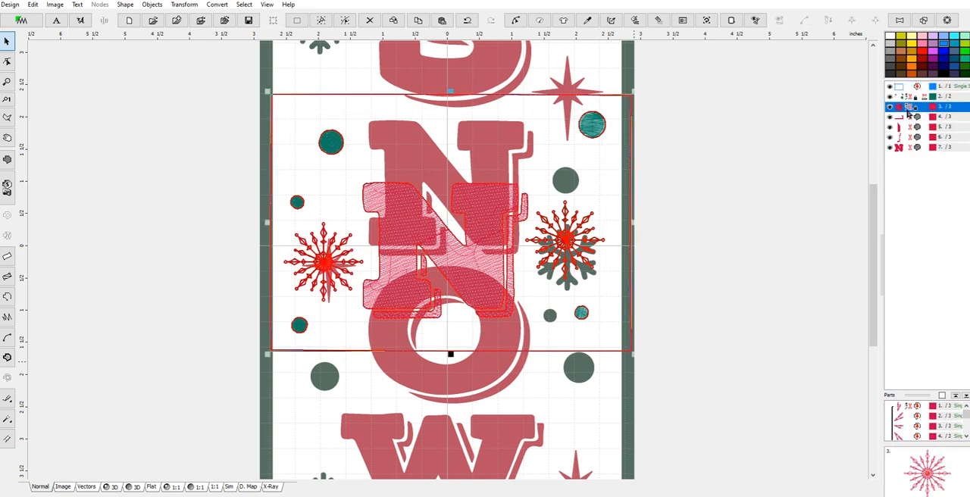
{"action": "left_click", "coordinate": [901, 139], "text": "shift"}
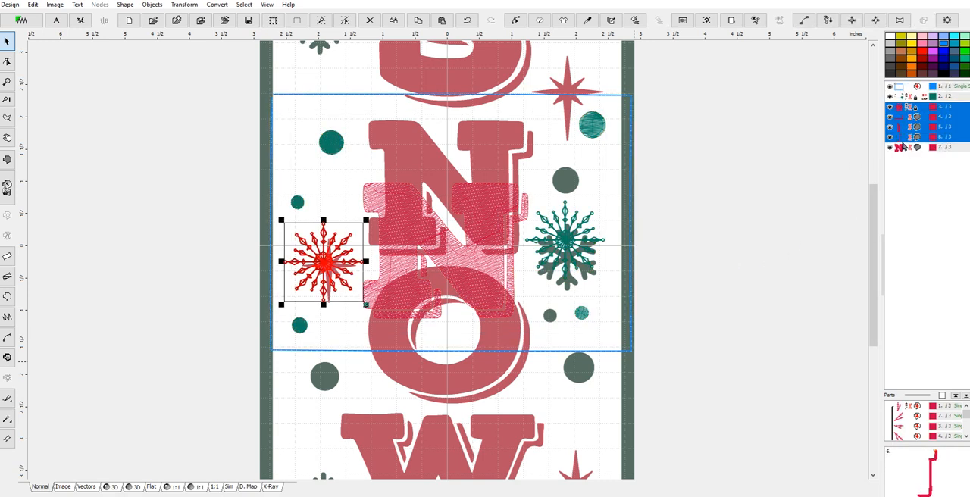
{"action": "left_click", "coordinate": [900, 150], "text": "shift"}
{"action": "right_click", "coordinate": [900, 150]}
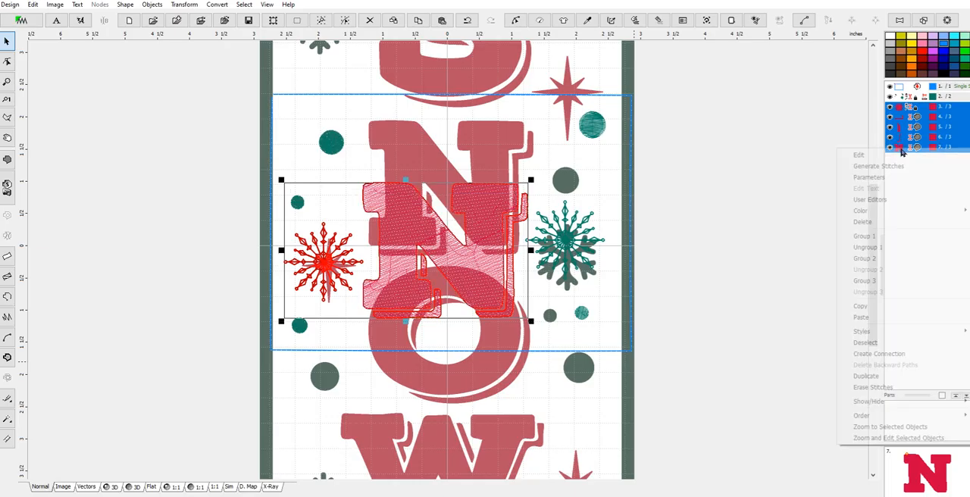
{"action": "left_click", "coordinate": [864, 237]}
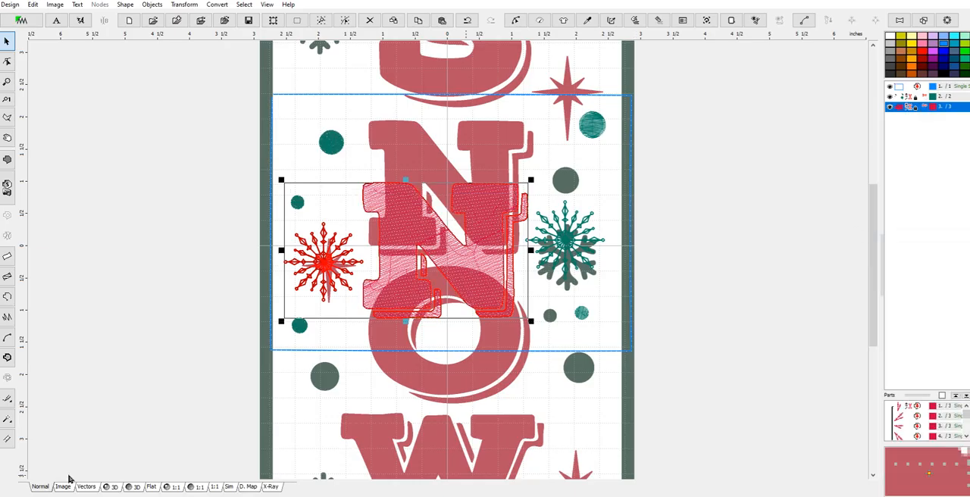
Preview the N section in 3D and save the selection as Design3 in Embird Outline Format in the DoorBanner1 folder
{"action": "left_click", "coordinate": [114, 487]}
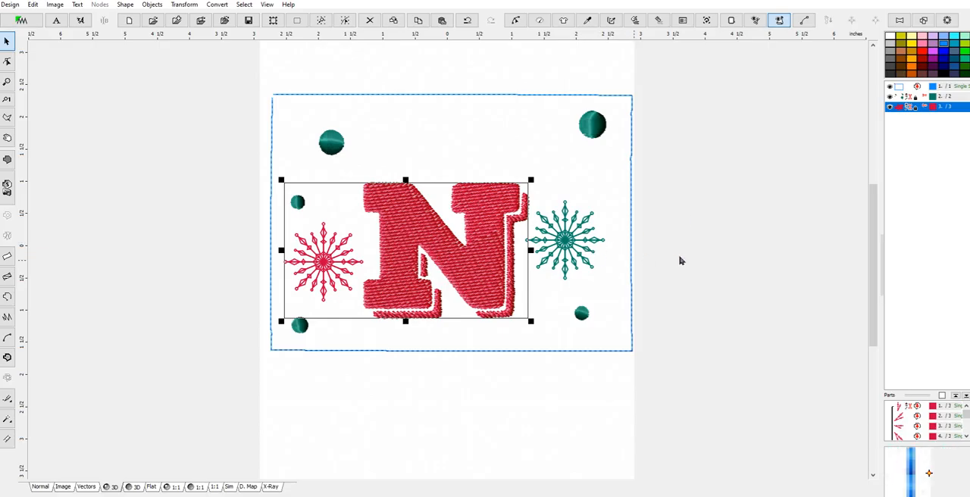
{"action": "left_click", "coordinate": [580, 226]}
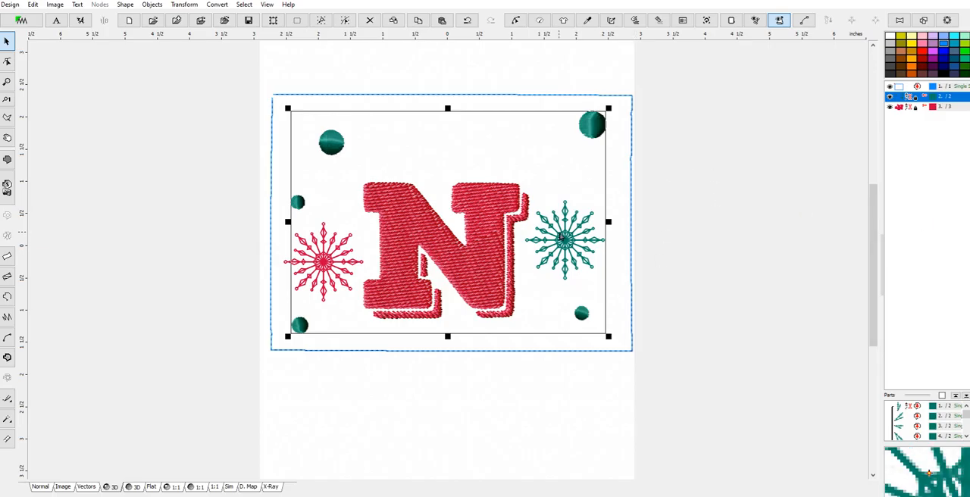
{"action": "left_click", "coordinate": [12, 6]}
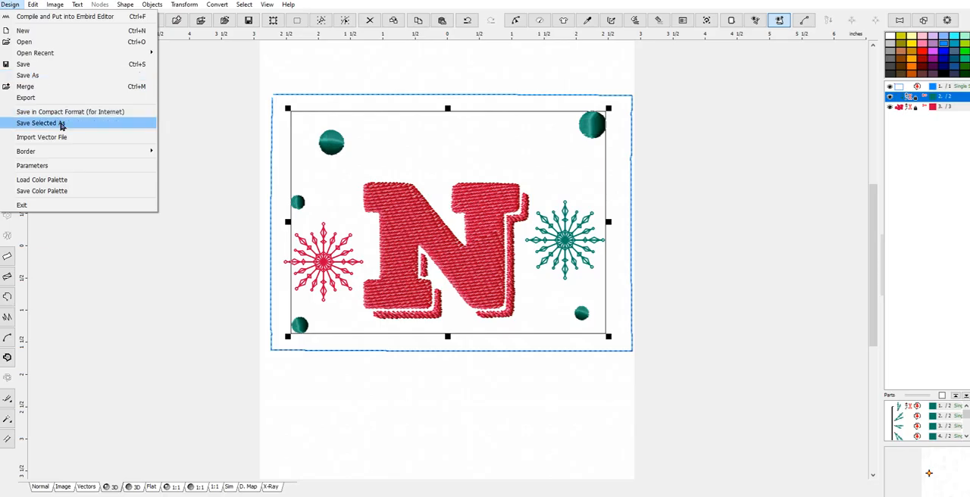
{"action": "left_click", "coordinate": [61, 124]}
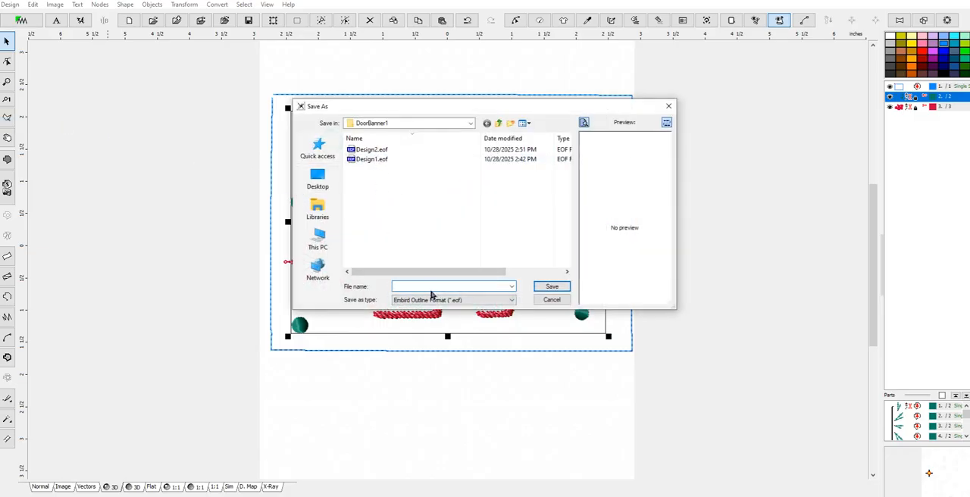
{"action": "type", "text": "Design"}
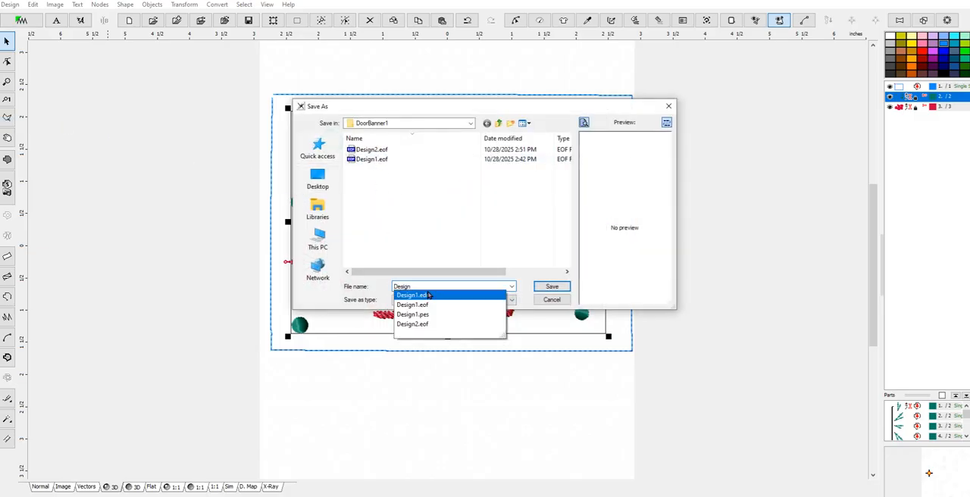
{"action": "type", "text": "3"}
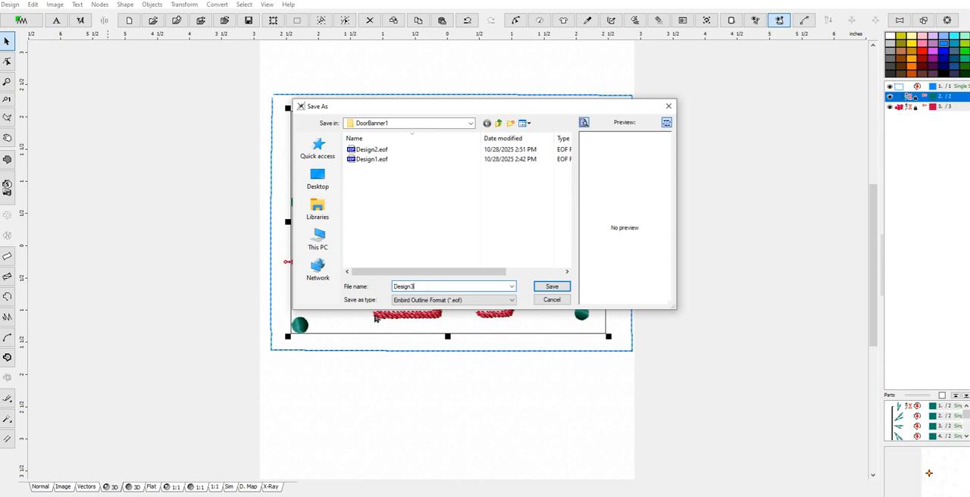
{"action": "left_click", "coordinate": [552, 287]}
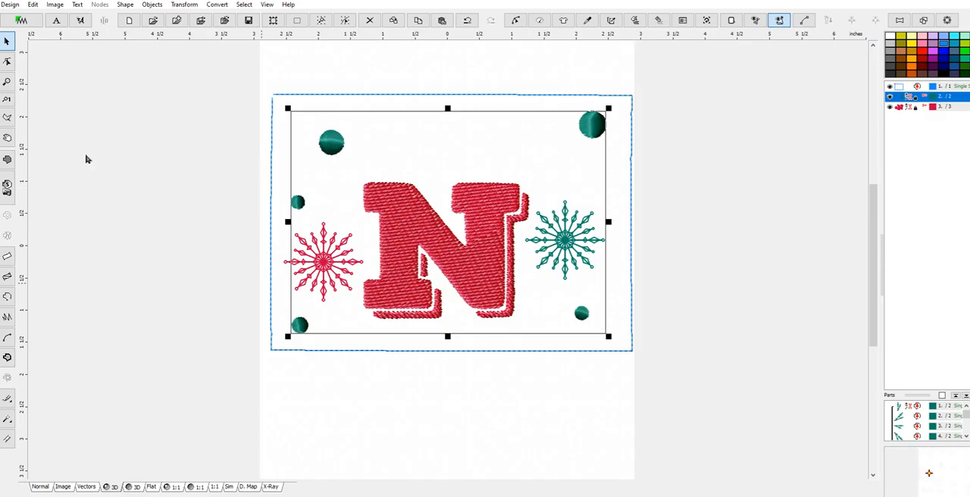
Return to the normal view and move the rectangular single-stitch outline down about 2.5 inches to frame the O and W area
{"action": "left_click", "coordinate": [40, 487]}
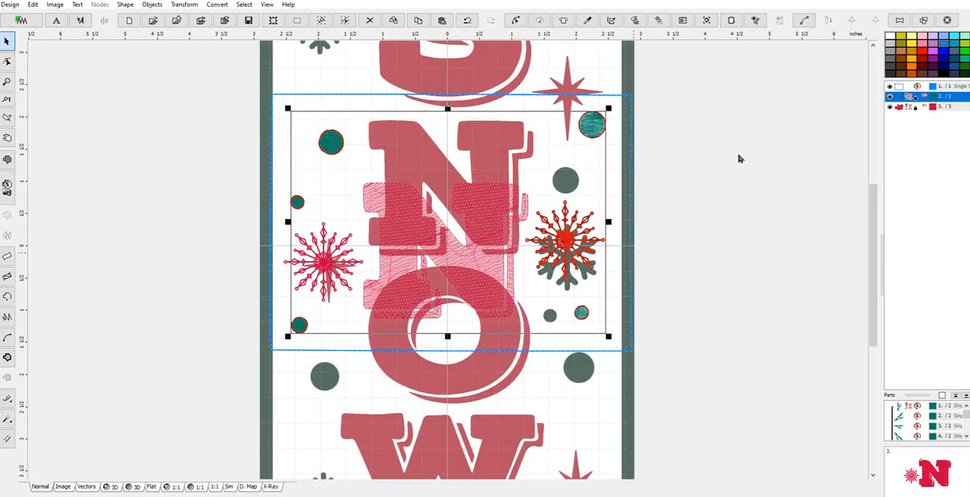
{"action": "left_click", "coordinate": [904, 88]}
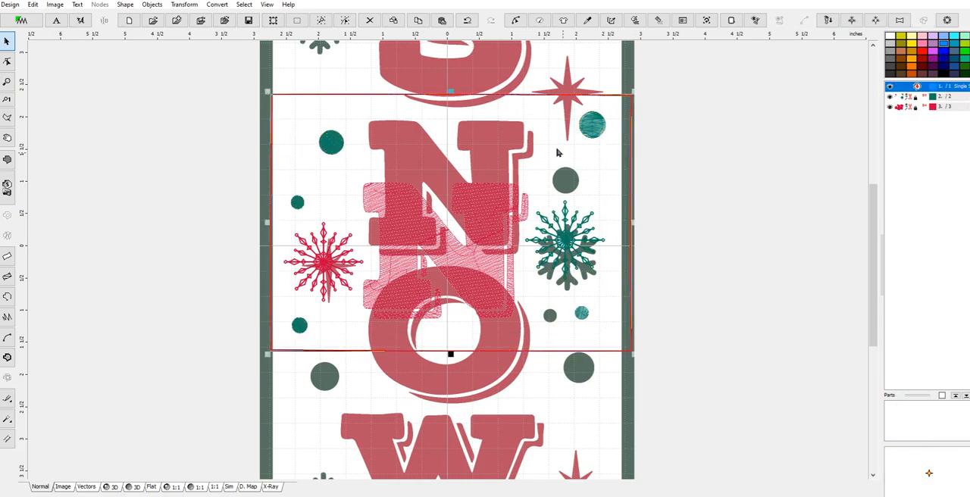
{"action": "left_click", "coordinate": [460, 96]}
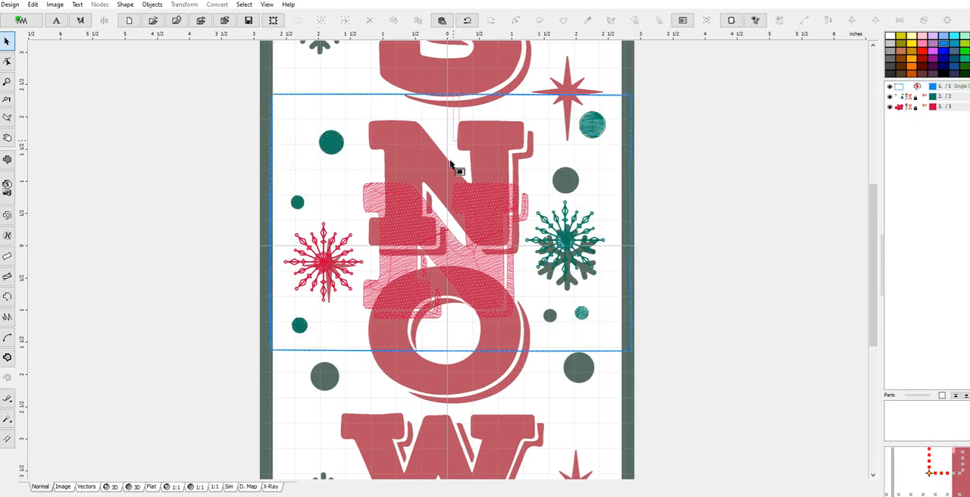
{"action": "left_click", "coordinate": [626, 238]}
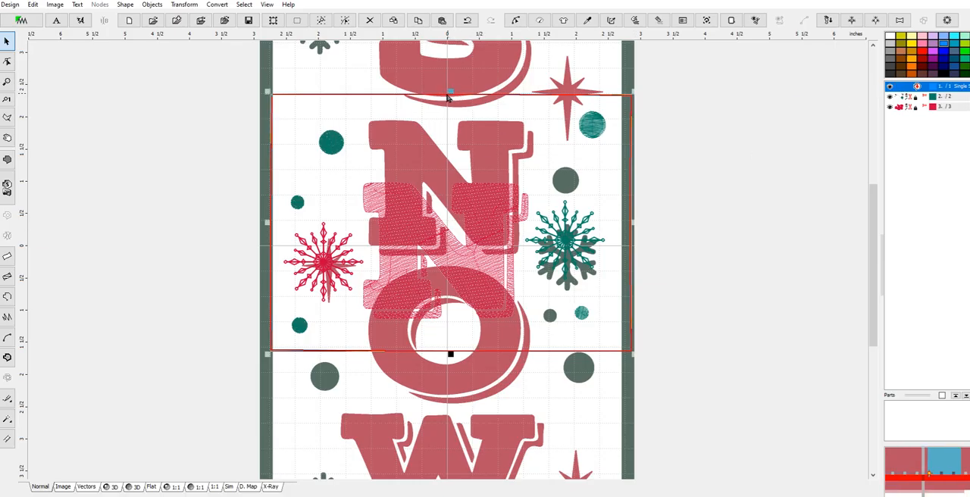
{"action": "left_click_drag", "start_coordinate": [464, 142], "coordinate": [465, 303]}
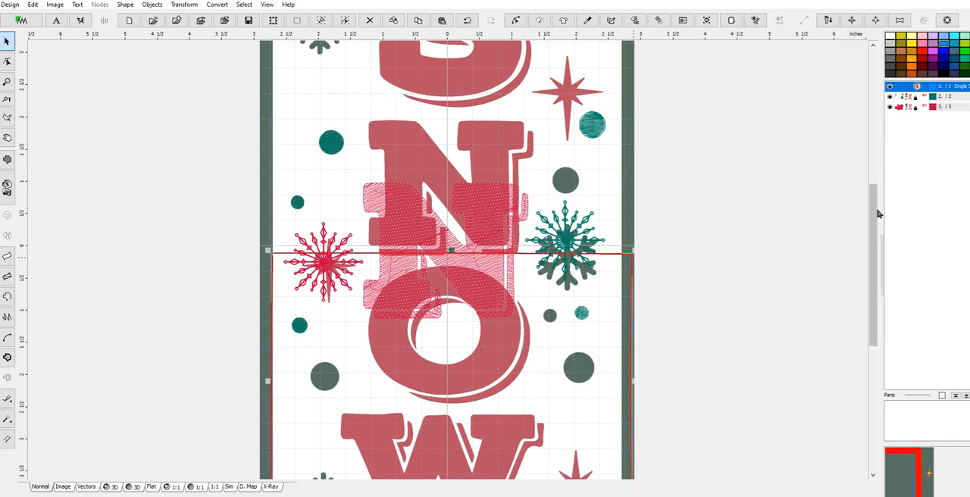
{"action": "scroll", "coordinate": [877, 253], "scroll_direction": "down", "scroll_amount": 4}
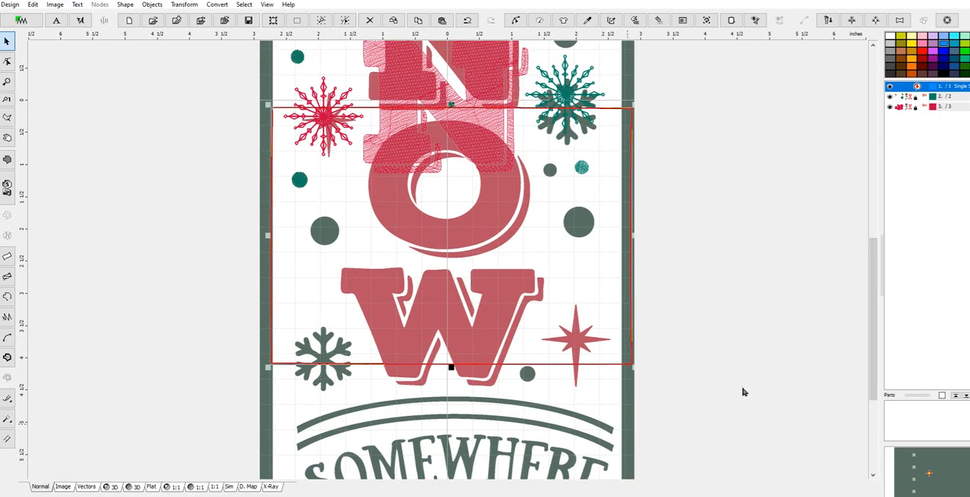
{"action": "left_click_drag", "start_coordinate": [873, 310], "coordinate": [876, 396]}
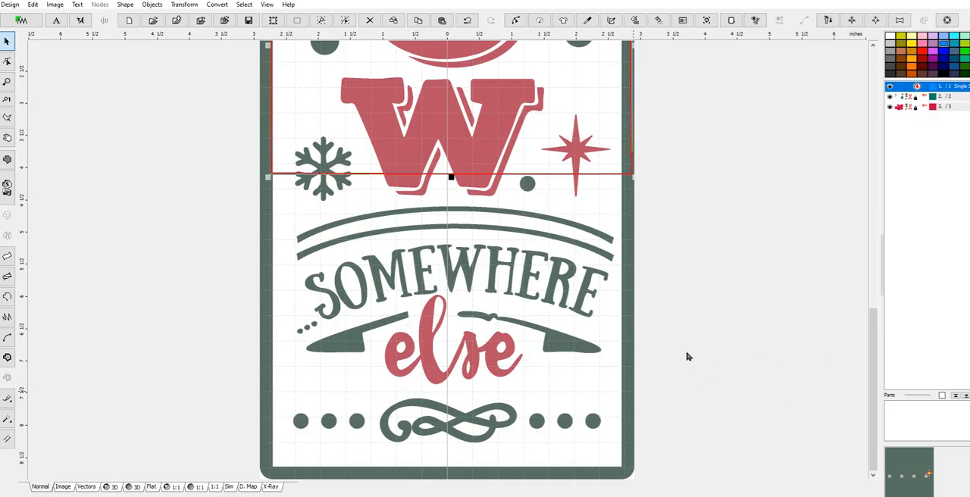
{"action": "left_click_drag", "start_coordinate": [869, 348], "coordinate": [889, 237]}
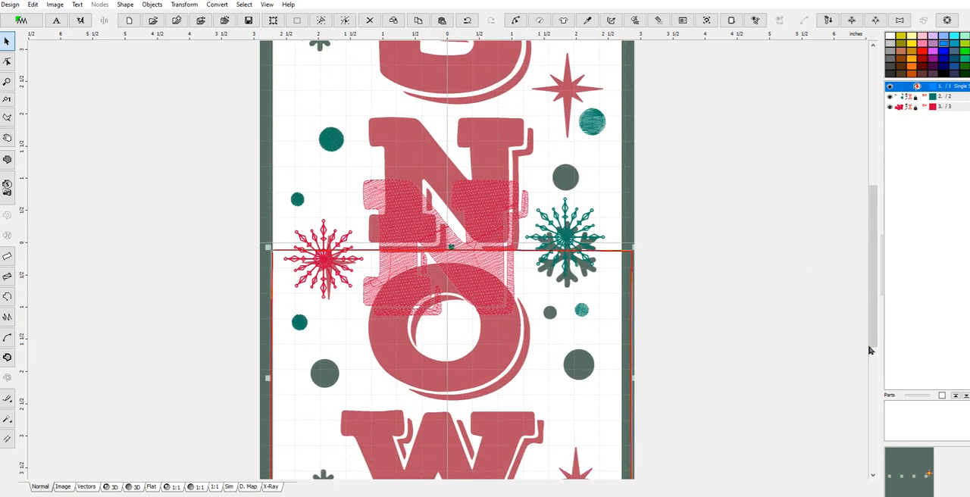